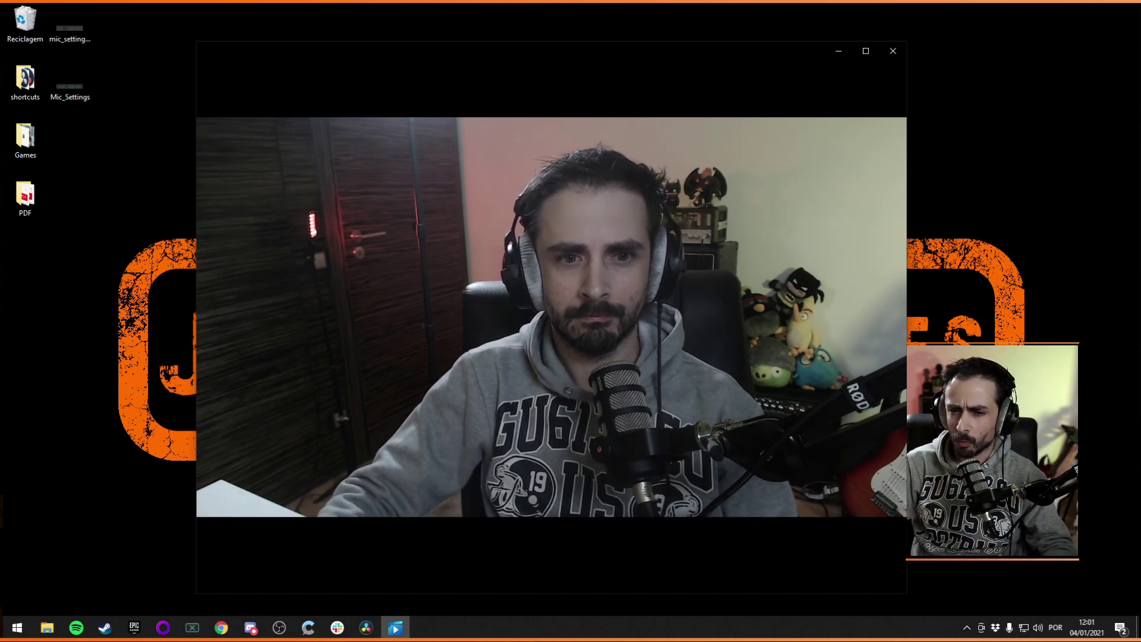
# Close the Movies & TV player once the 10-second Video LUT base clip has played.
pyautogui.moveTo(480, 446)
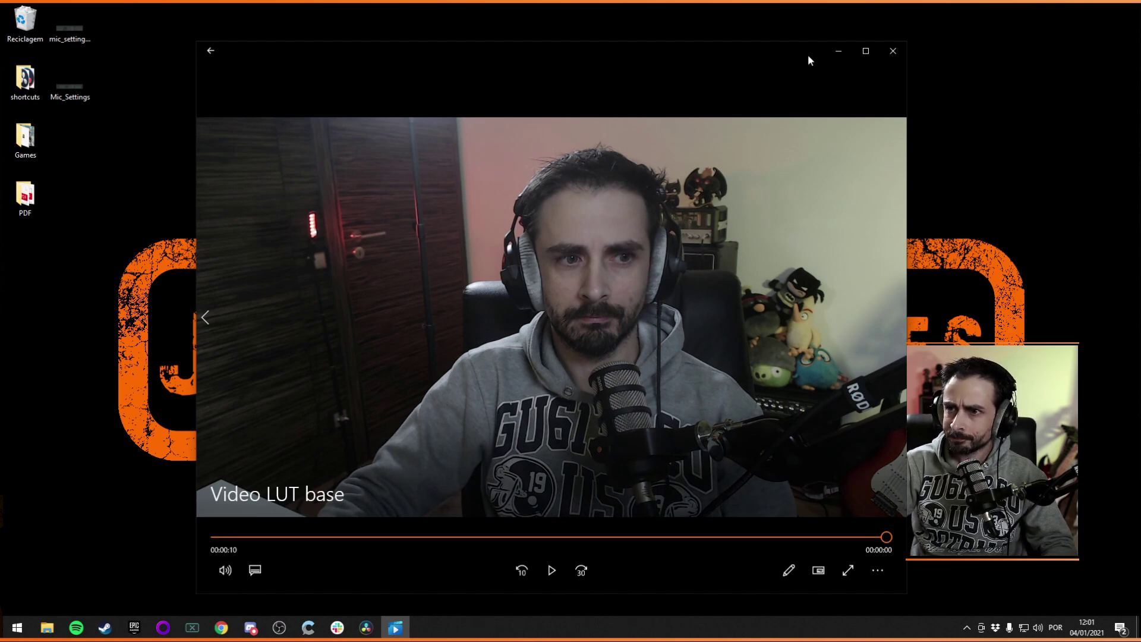
pyautogui.click(888, 56)
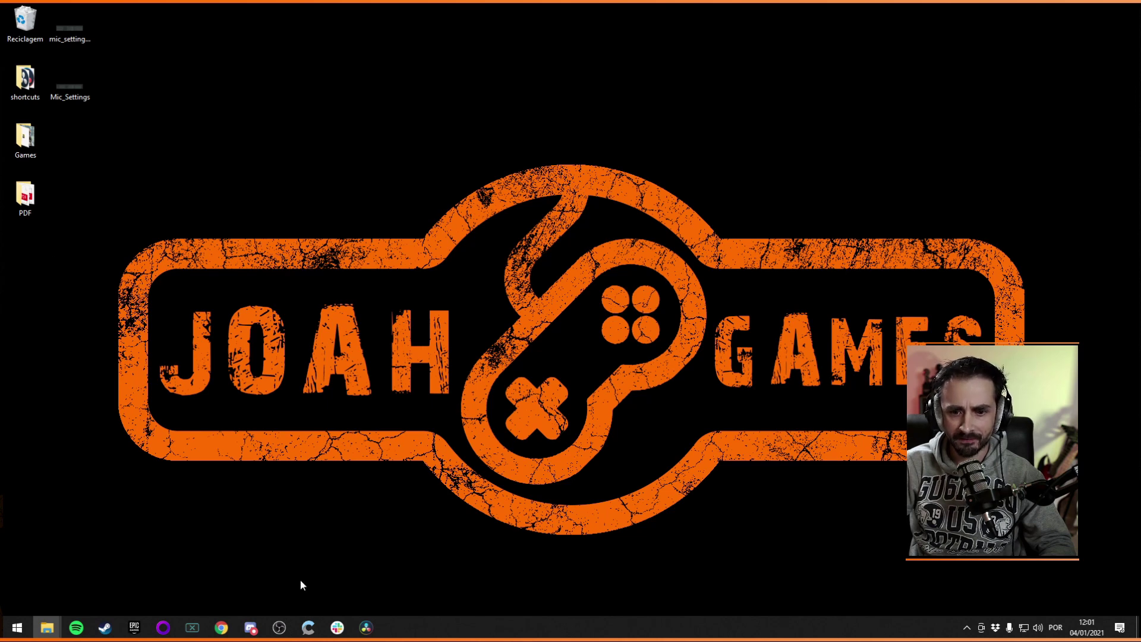
# Add the Video LUT base clip to Resolve's media pool, choosing Don't change for frame rate.
pyautogui.click(373, 634)
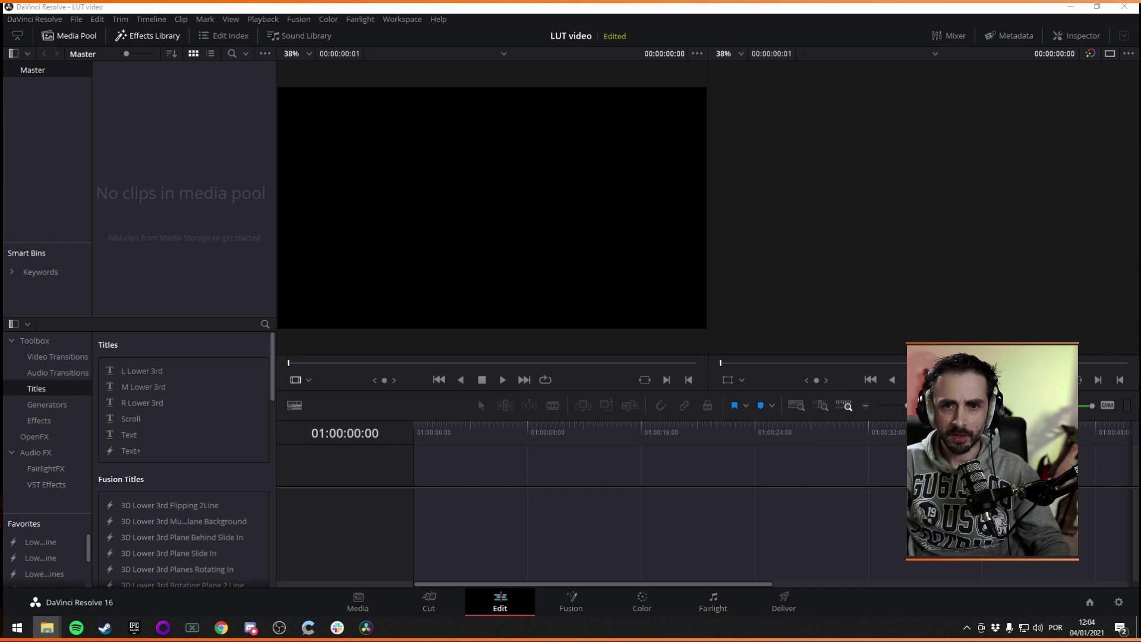
pyautogui.moveTo(6, 238); pyautogui.dragTo(158, 196)
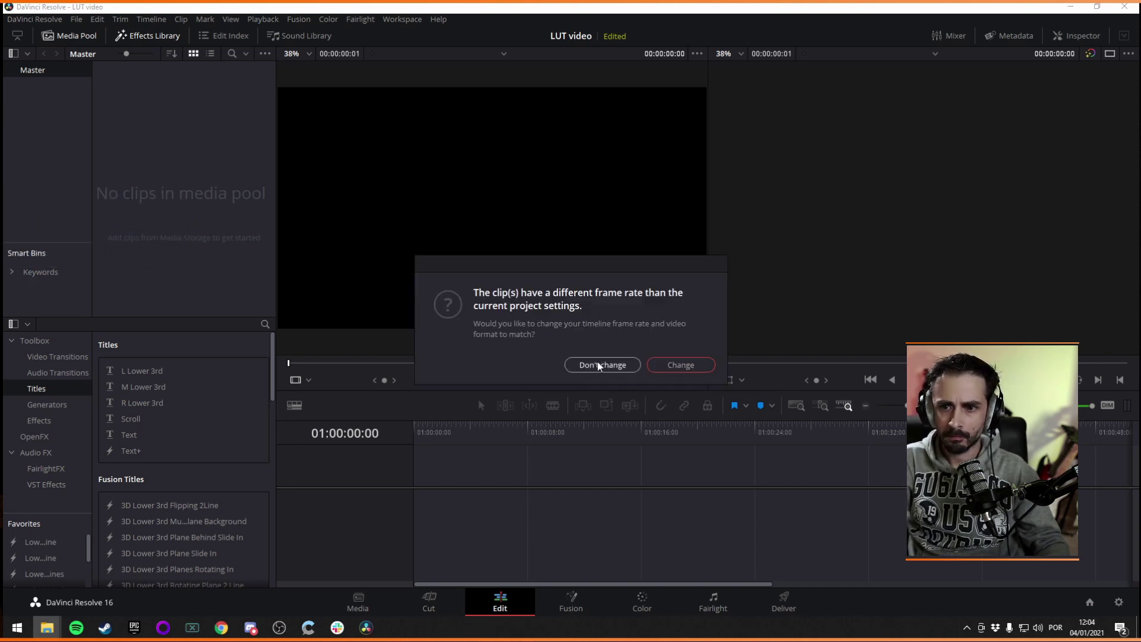
pyautogui.click(602, 365)
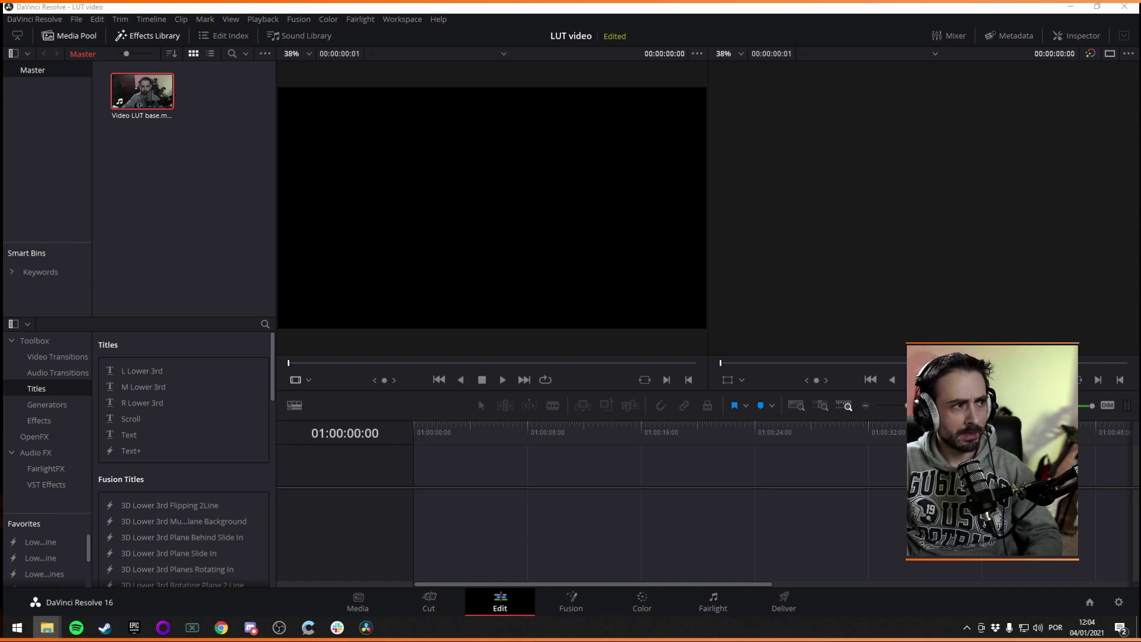
# Resize the obs-filters LUTs folder window and drag original.png into Resolve's media pool.
pyautogui.hotkey('alt', 'Tab')
pyautogui.moveTo(542, 108); pyautogui.dragTo(582, 142)
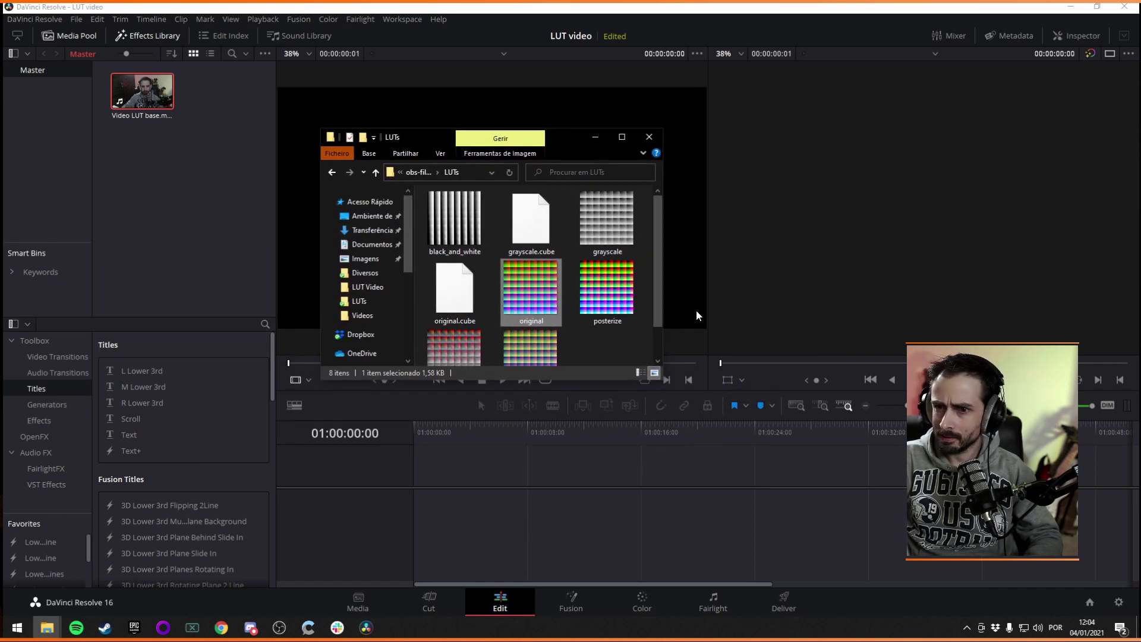
pyautogui.moveTo(665, 381); pyautogui.dragTo(955, 521)
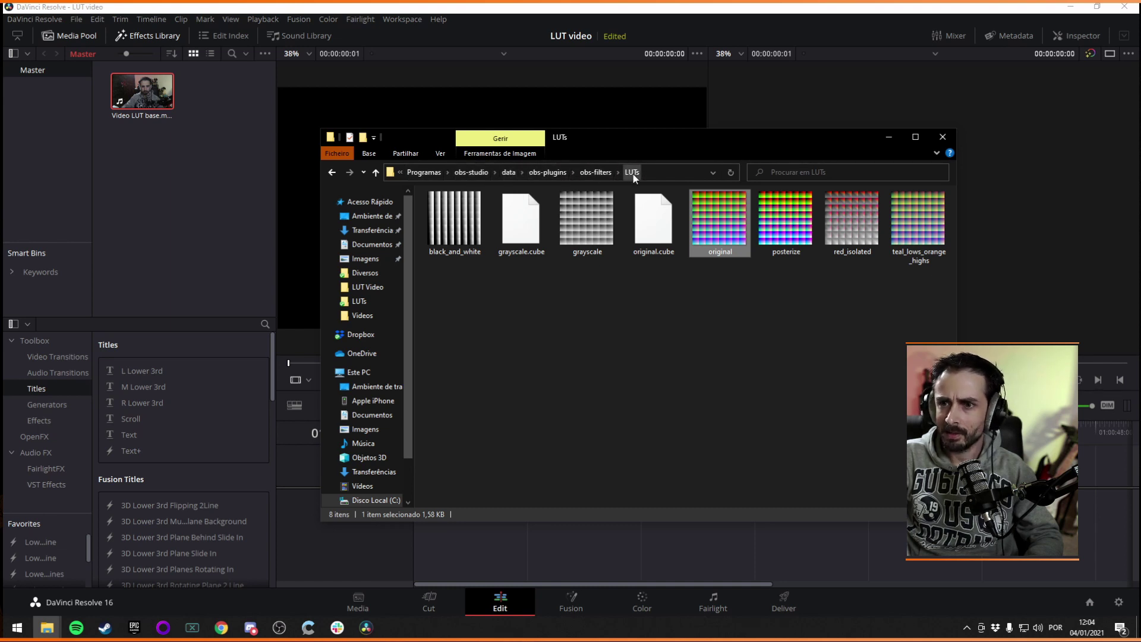
pyautogui.moveTo(705, 140); pyautogui.dragTo(636, 113)
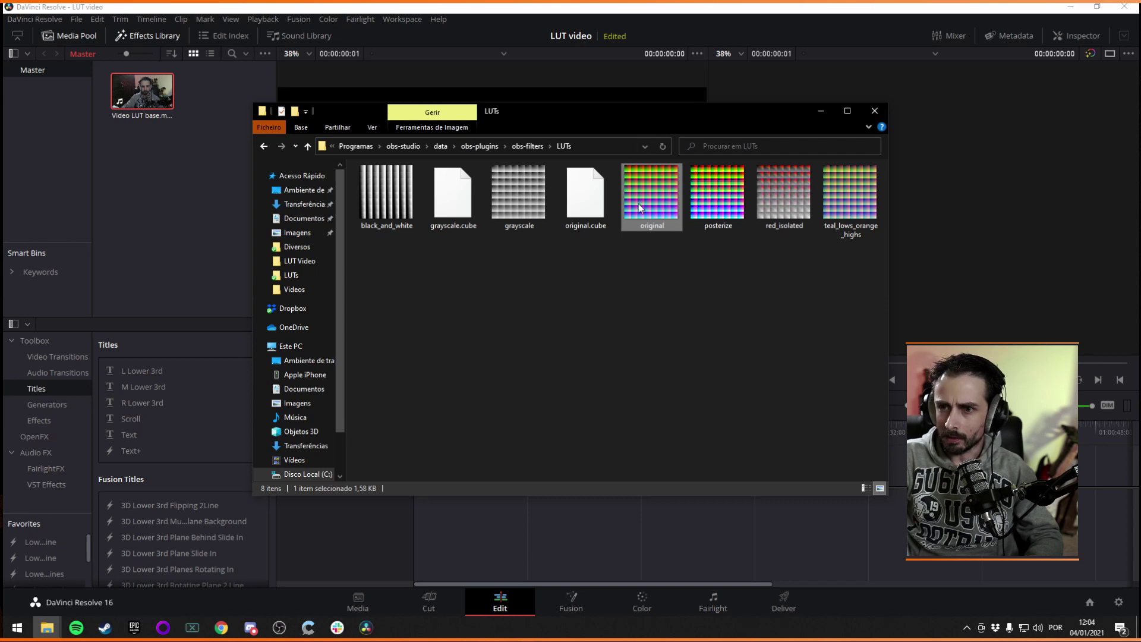
pyautogui.press('super+Down')
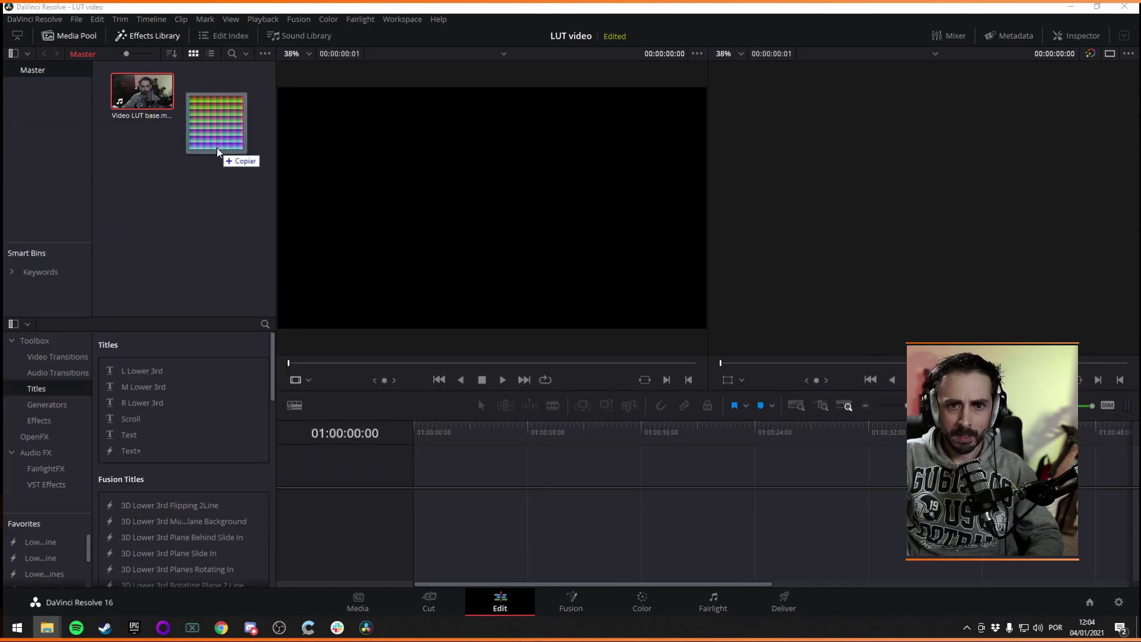
pyautogui.moveTo(214, 148); pyautogui.dragTo(216, 151)
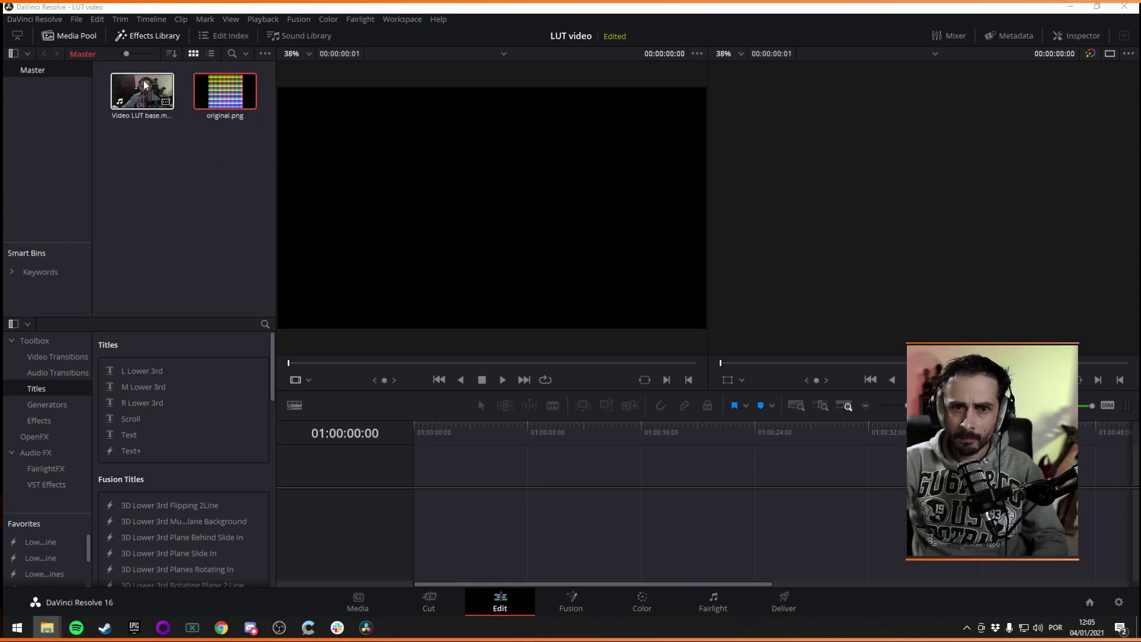
# Place Video LUT base then original.png on Timeline 1 and open the Color page.
pyautogui.moveTo(143, 93); pyautogui.dragTo(418, 499)
pyautogui.moveTo(225, 94); pyautogui.dragTo(517, 497)
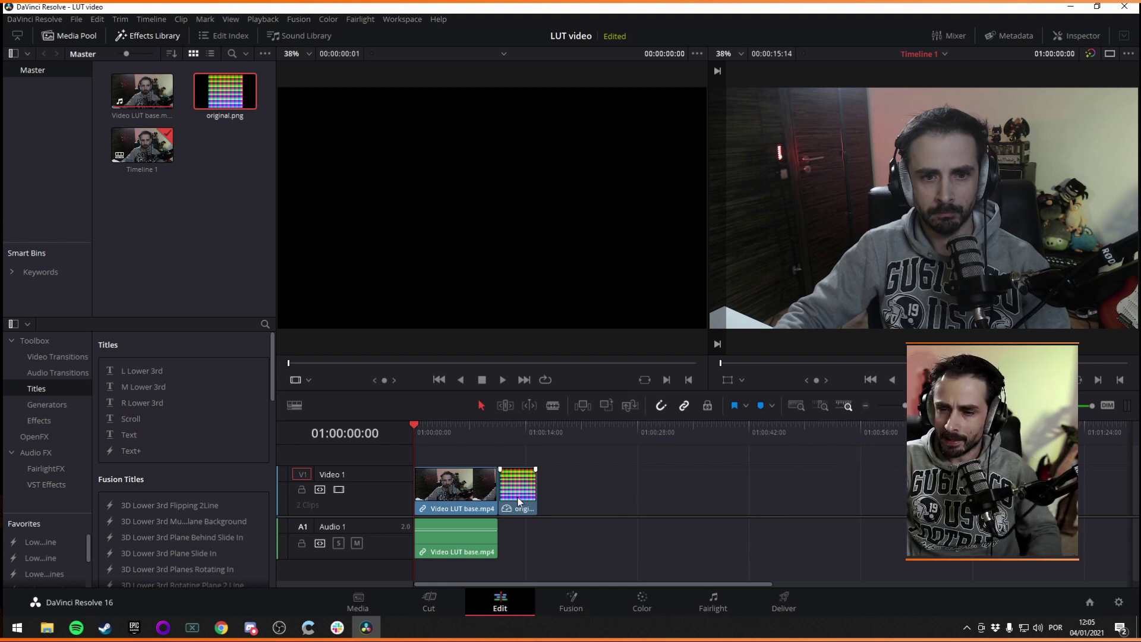
pyautogui.click(457, 492)
pyautogui.click(642, 602)
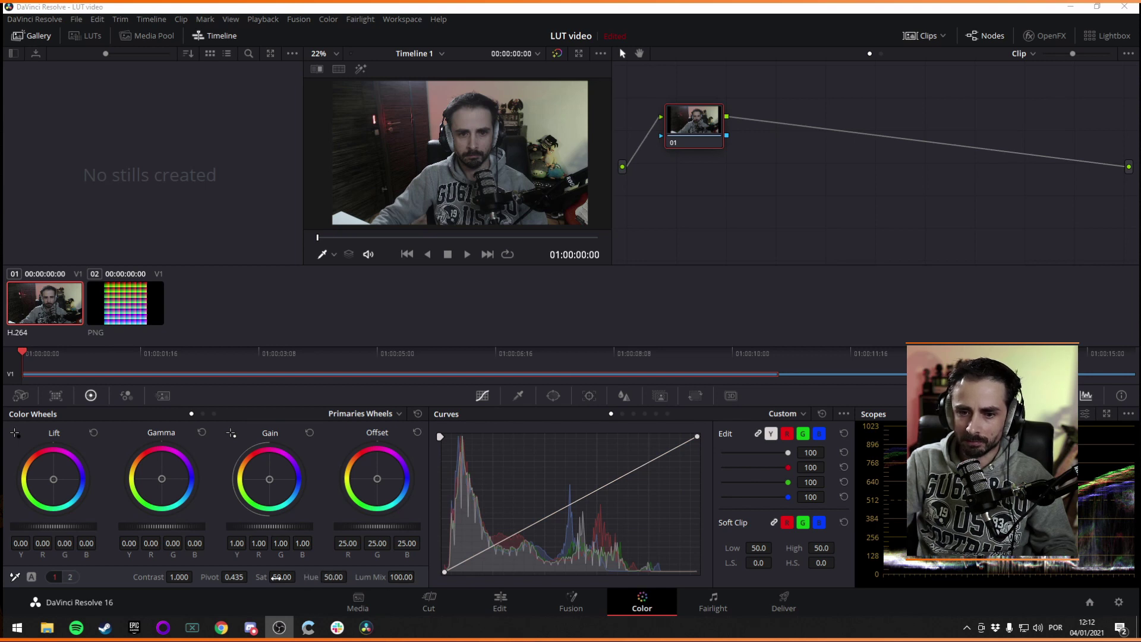
pyautogui.click(71, 577)
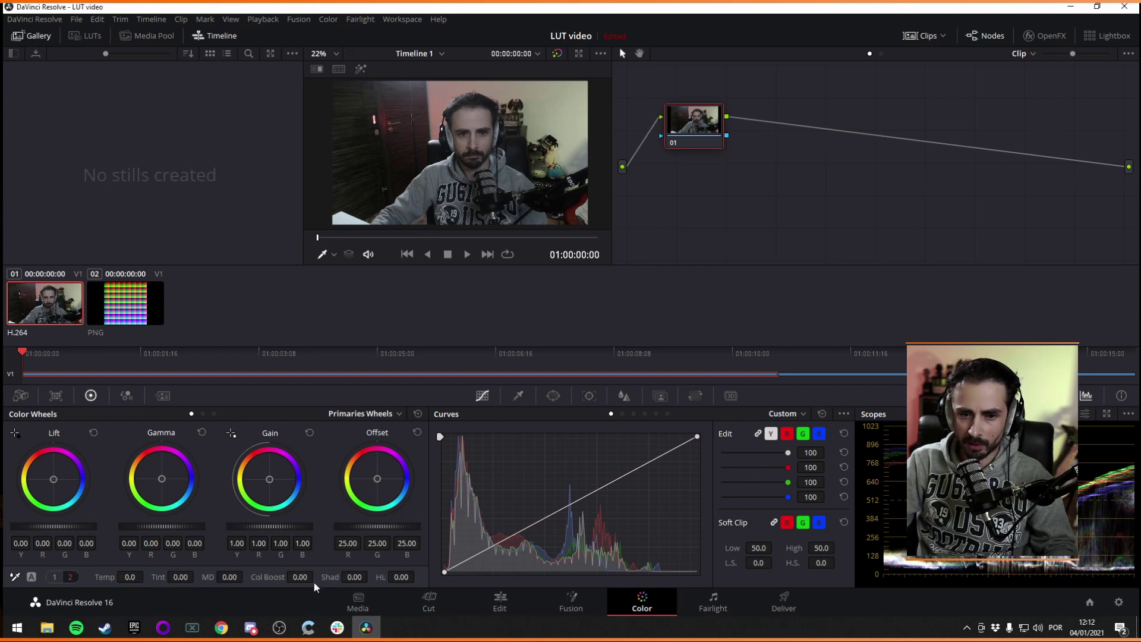
pyautogui.click(57, 577)
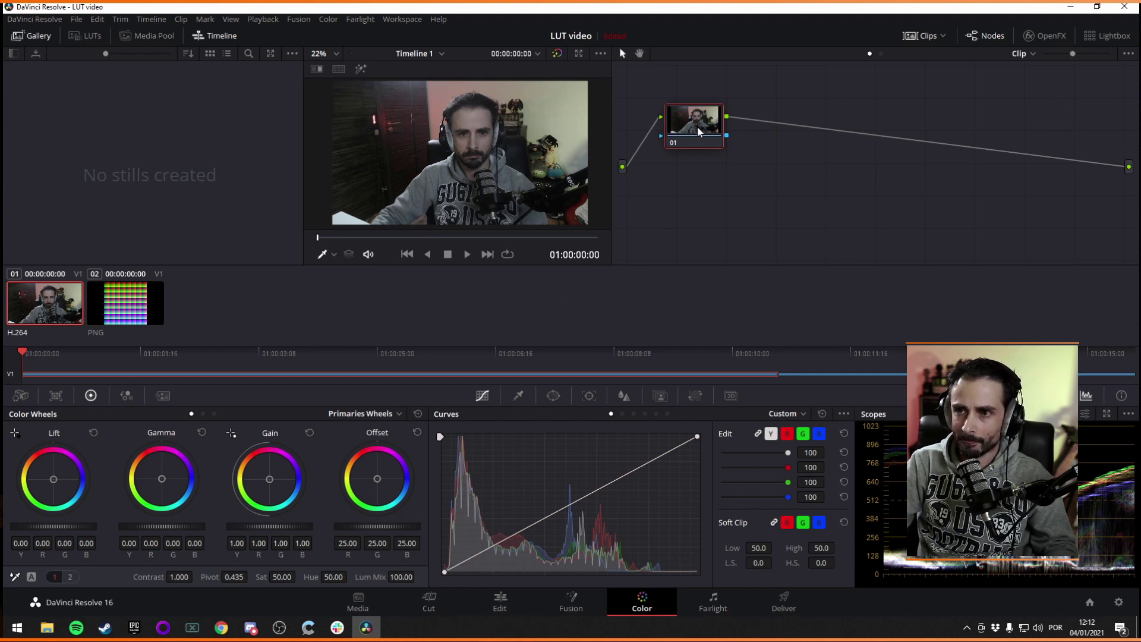
pyautogui.moveTo(698, 133); pyautogui.dragTo(683, 119)
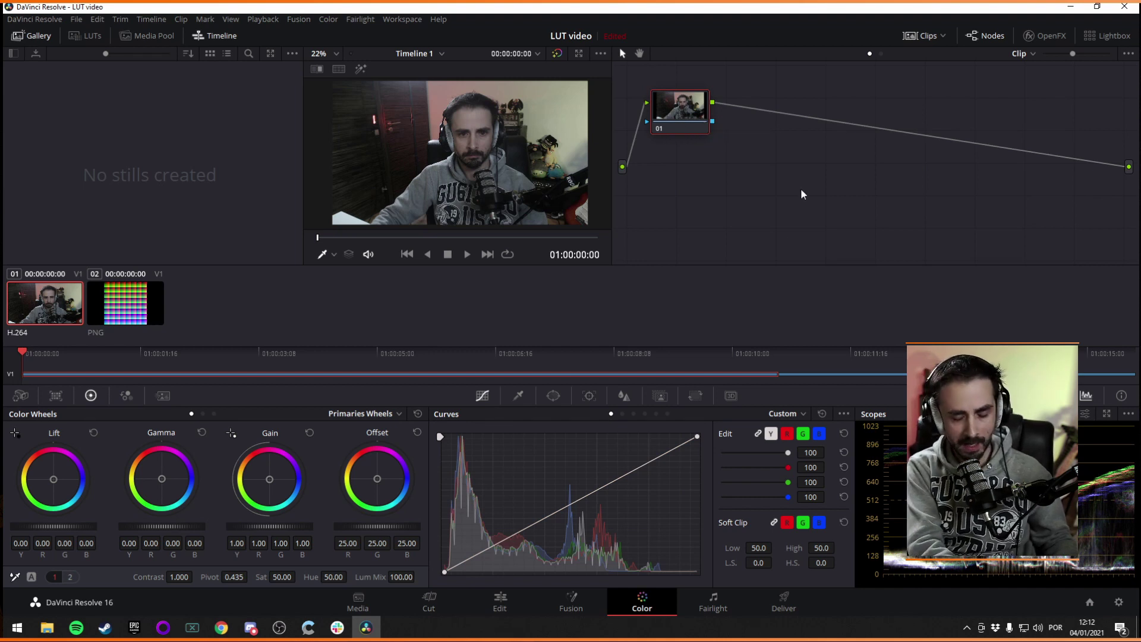
# Add serial nodes with Alt+S and label the first two WB and Levels.
pyautogui.hotkey('alt', 's')
pyautogui.hotkey('alt', 's')
pyautogui.hotkey('alt', 's')
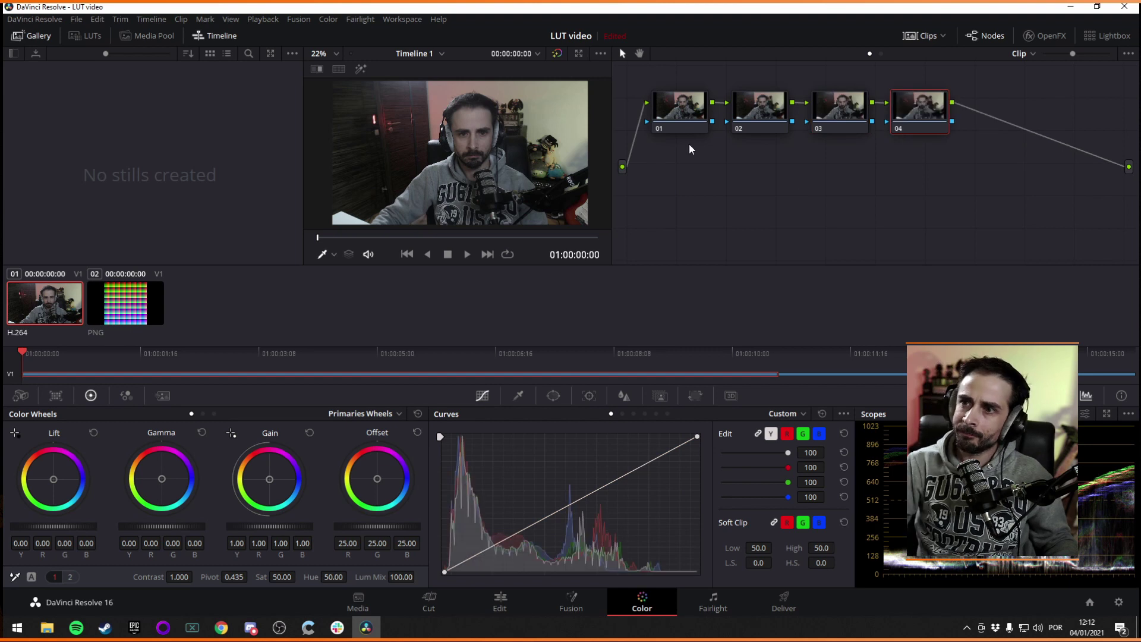
pyautogui.click(683, 116)
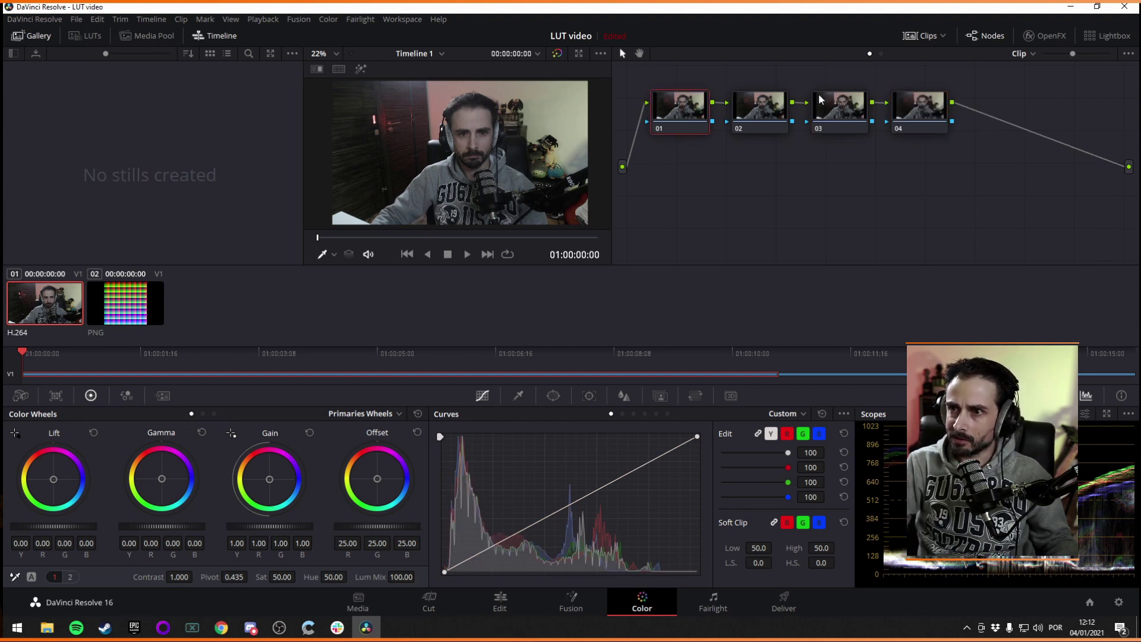
pyautogui.rightClick(670, 102)
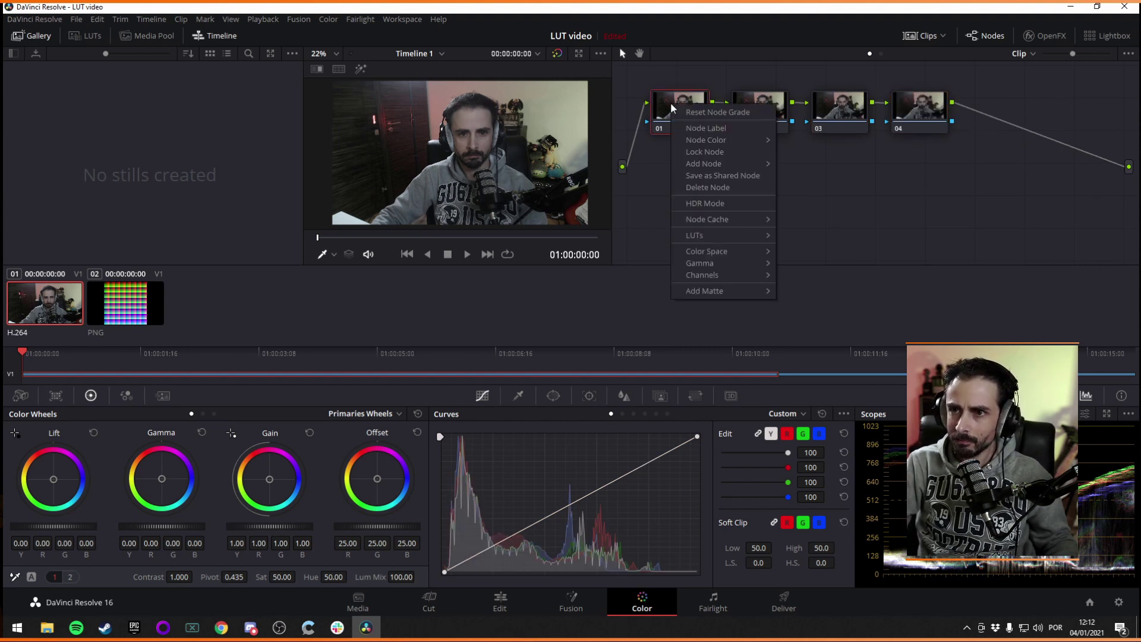
pyautogui.click(710, 127)
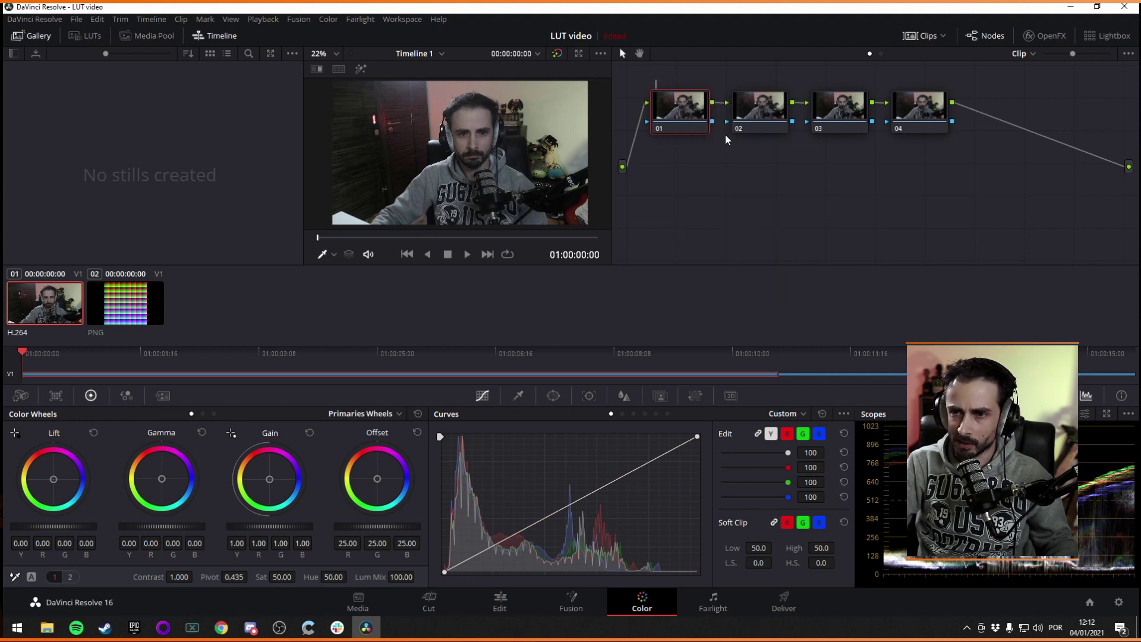
pyautogui.write('WB')
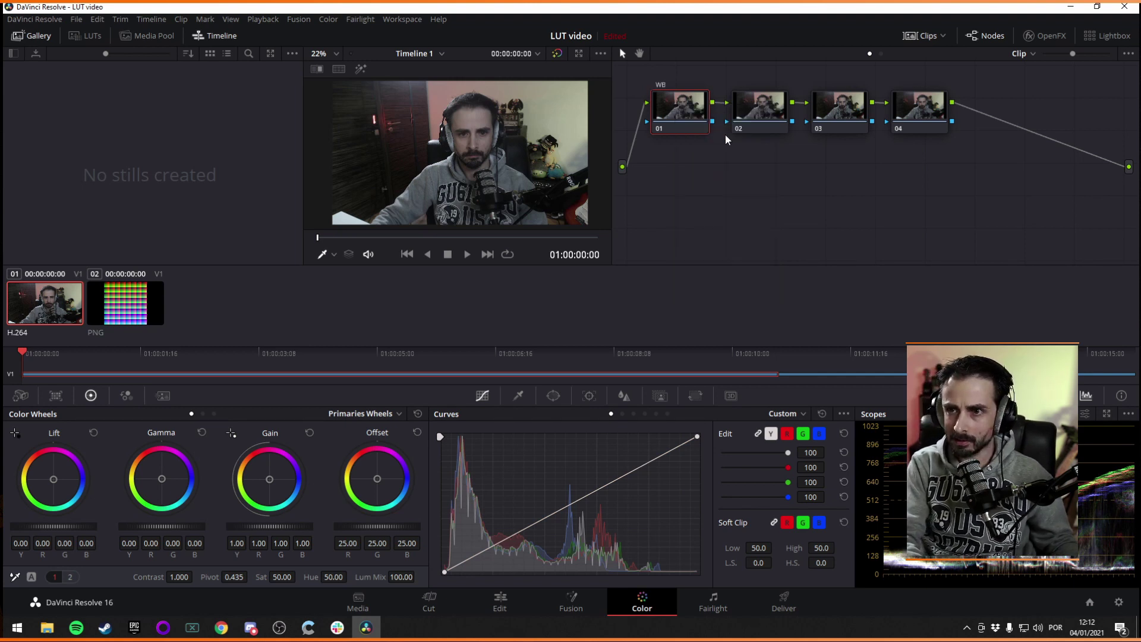
pyautogui.press('Return')
pyautogui.click(747, 106)
pyautogui.rightClick(756, 111)
pyautogui.click(783, 138)
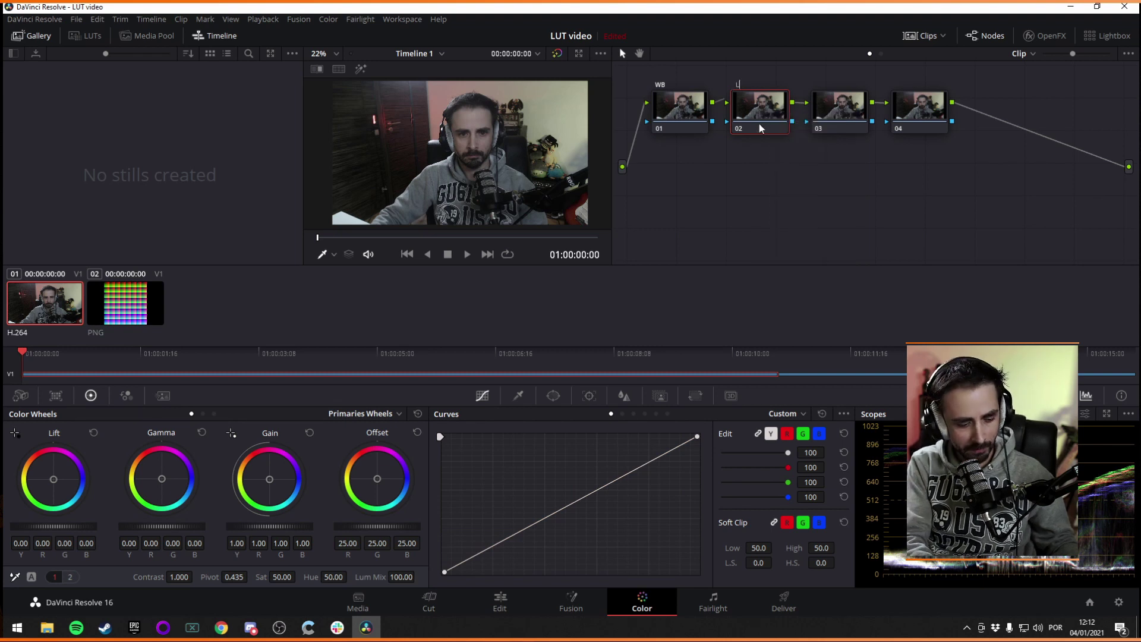
pyautogui.write('Levels')
pyautogui.press('Return')
# Label the third node Saturation and delete the extra fourth node.
pyautogui.click(842, 116)
pyautogui.rightClick(841, 115)
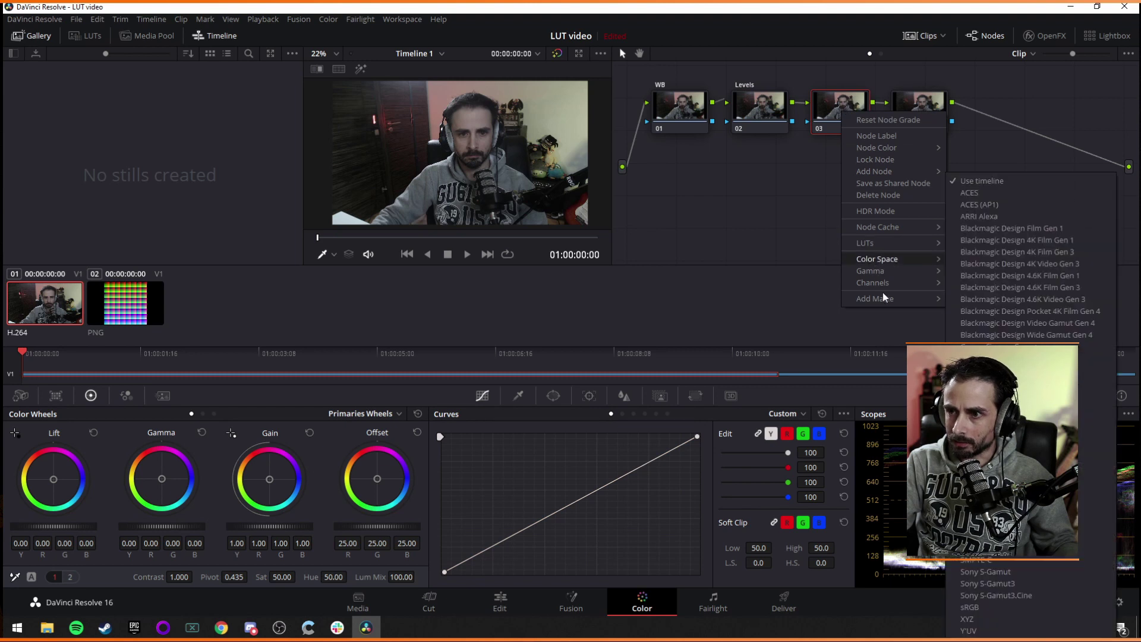
pyautogui.click(884, 137)
pyautogui.write('Sa')
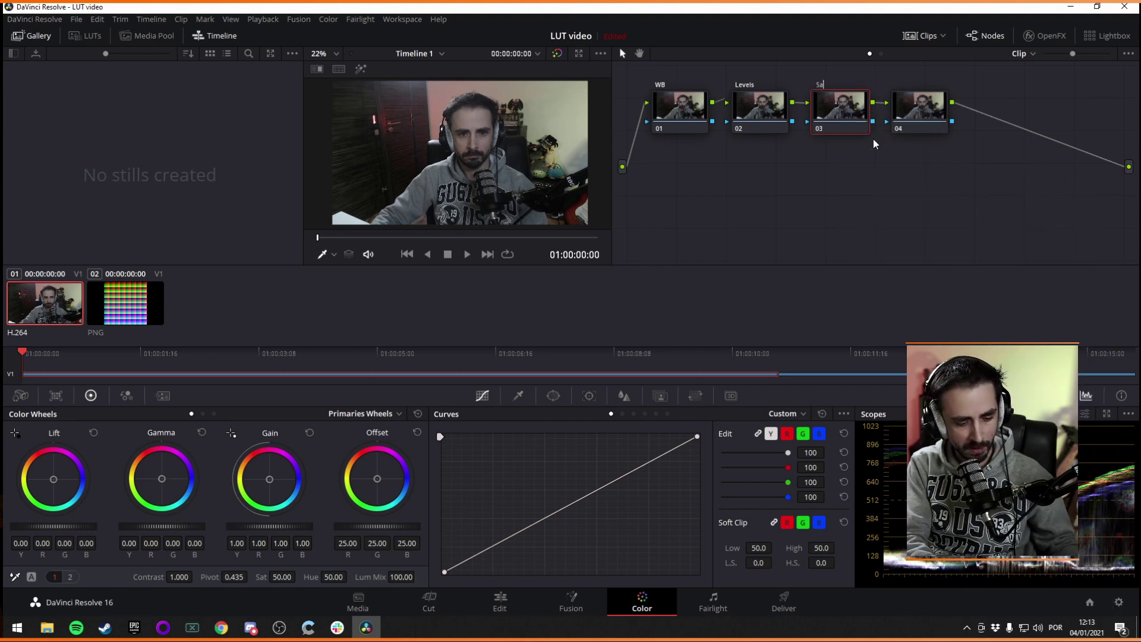
pyautogui.write('turation')
pyautogui.press('Return')
pyautogui.click(919, 119)
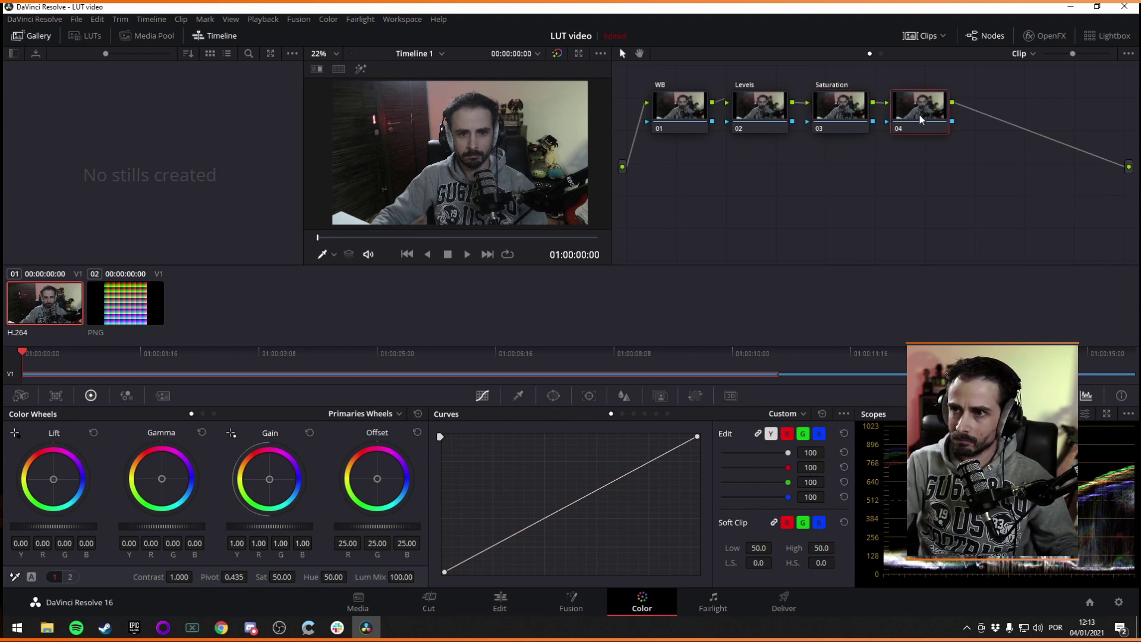
pyautogui.press('Delete')
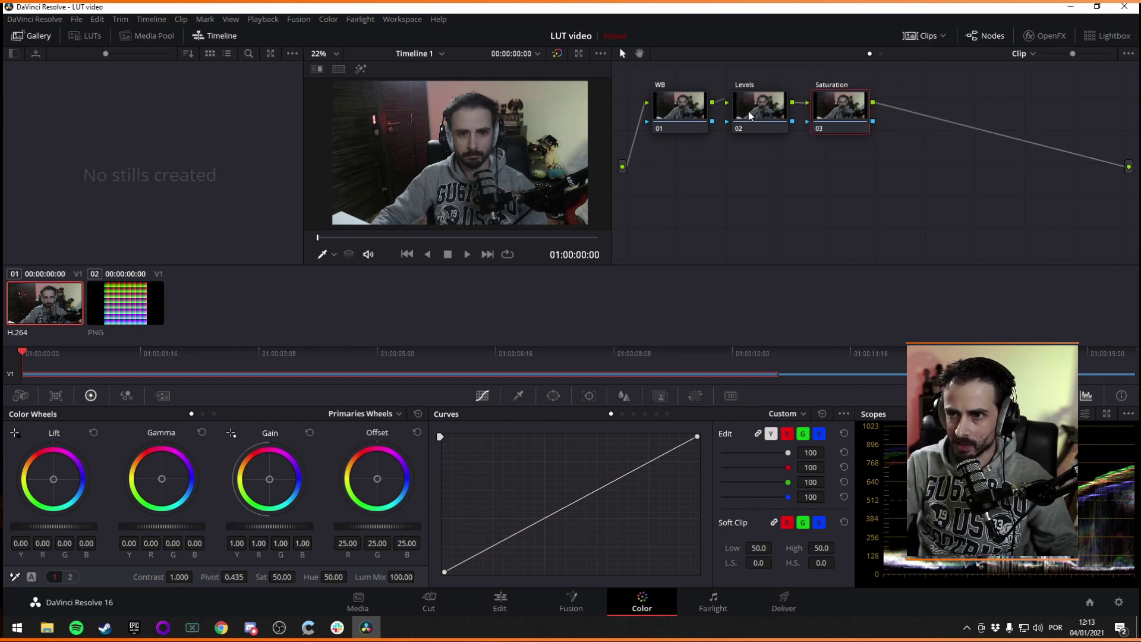
# On the WB node, white-balance the webcam image by sampling a neutral spot with the picker.
pyautogui.click(678, 114)
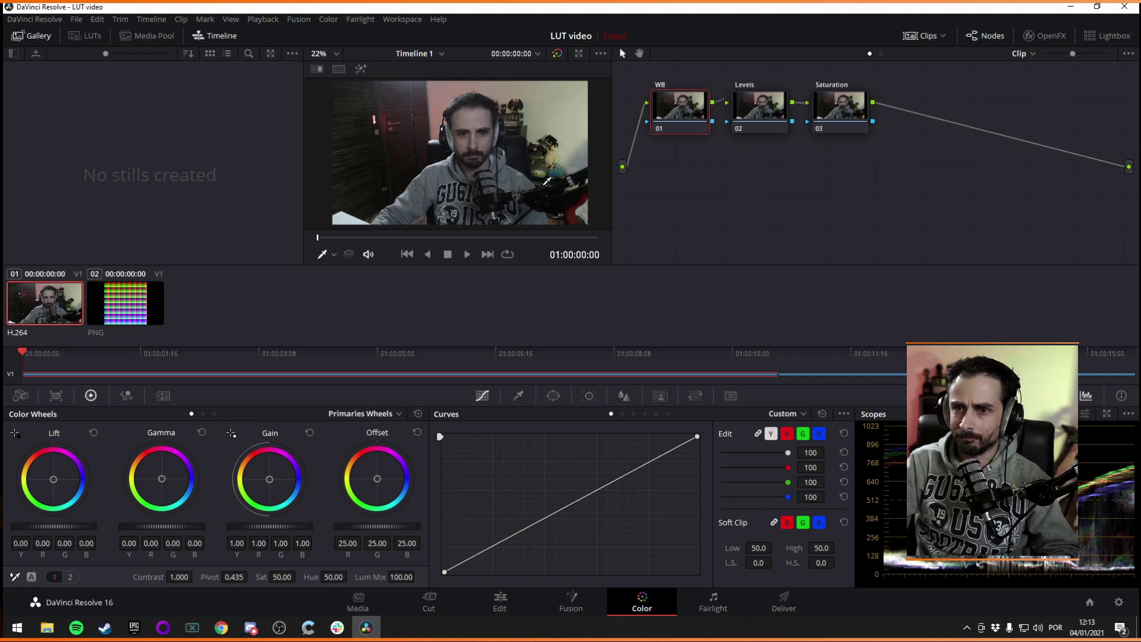
pyautogui.click(15, 576)
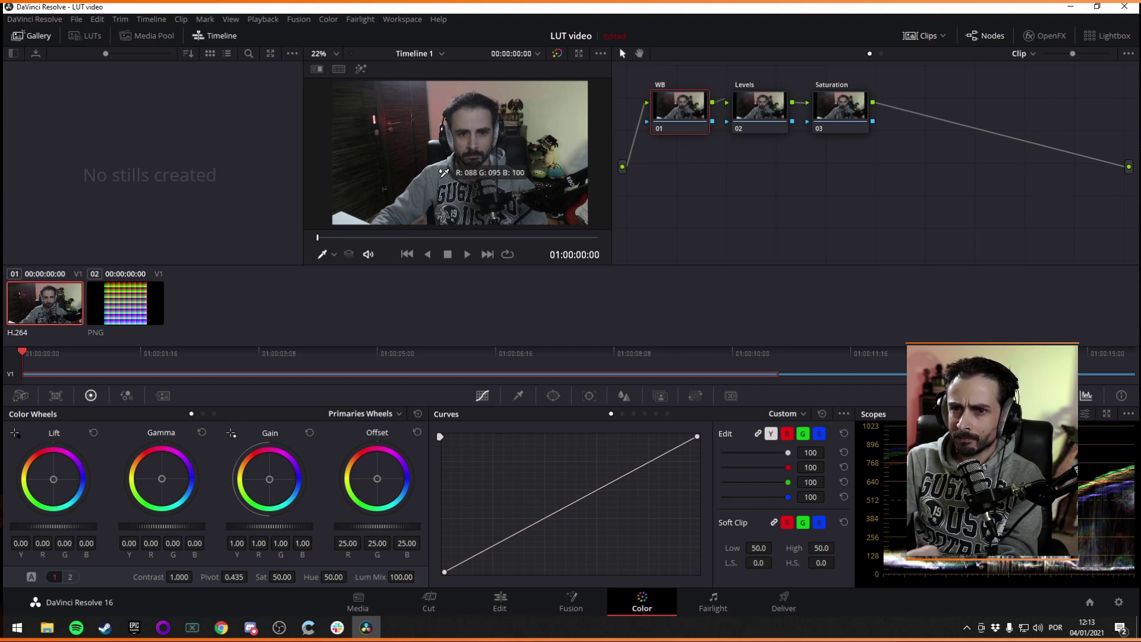
pyautogui.click(445, 173)
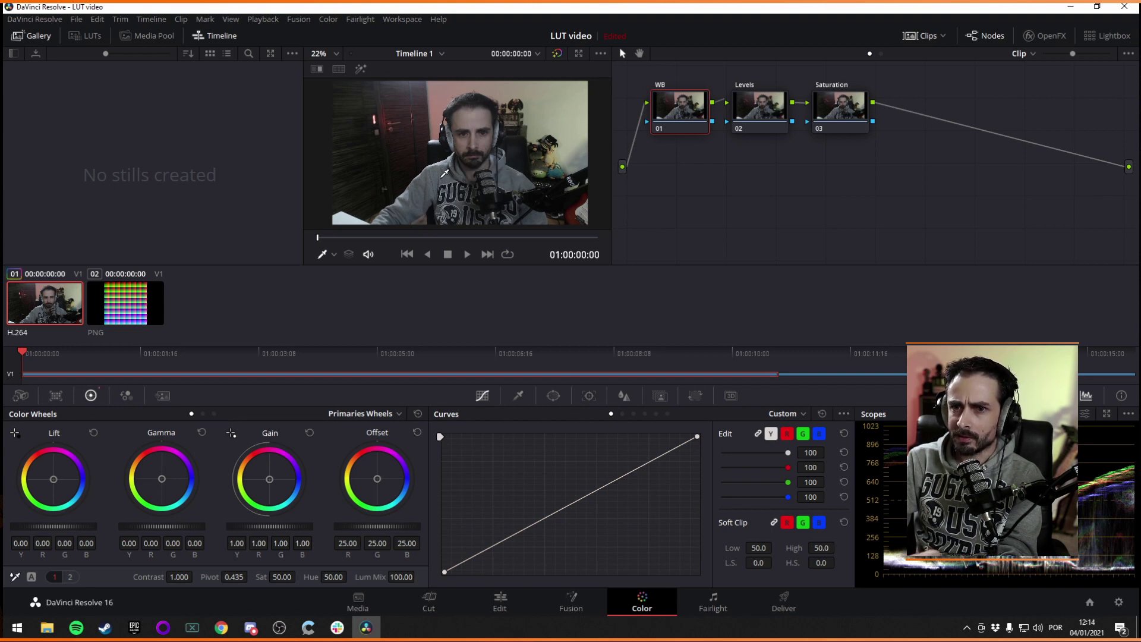
pyautogui.click(15, 576)
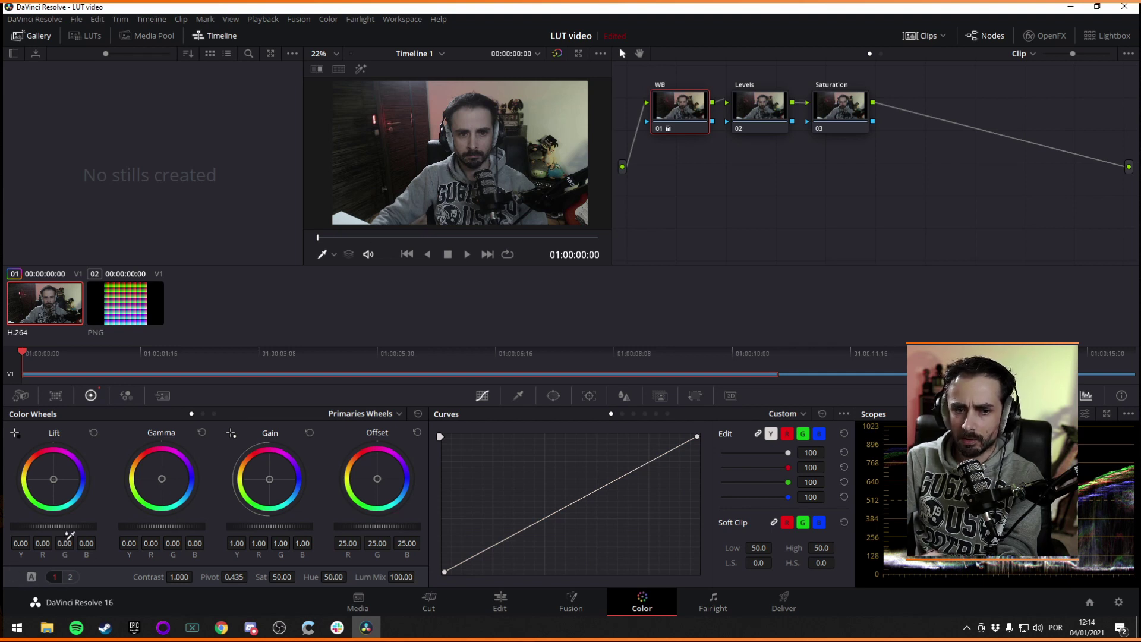
pyautogui.click(511, 179)
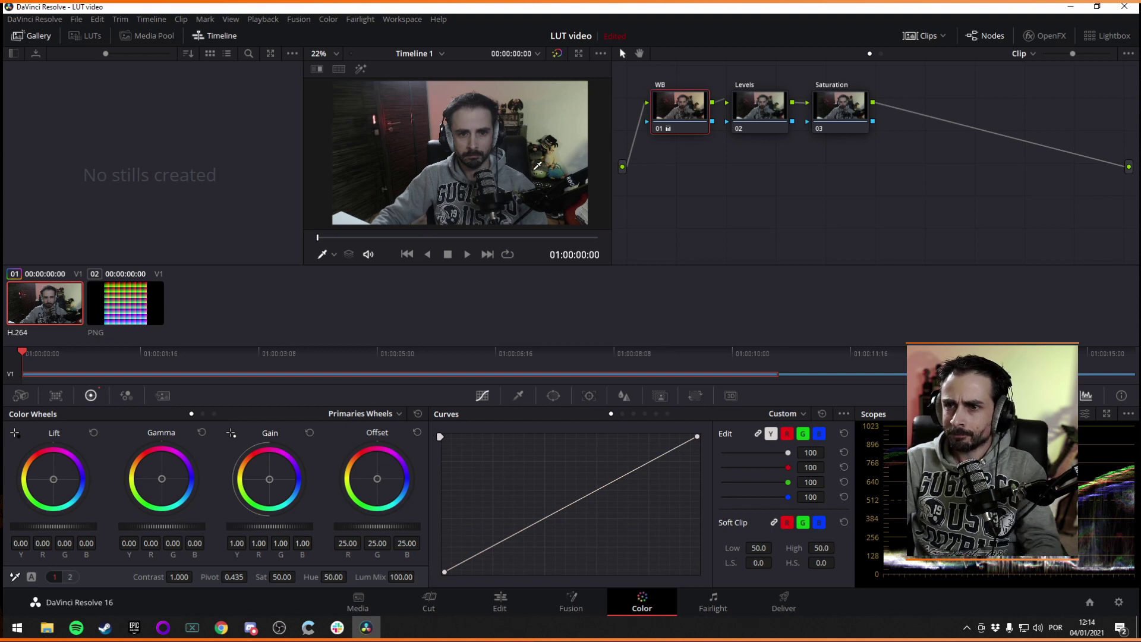
pyautogui.scroll(3, 511, 174)
pyautogui.scroll(4, 503, 169)
pyautogui.scroll(-5, 509, 192)
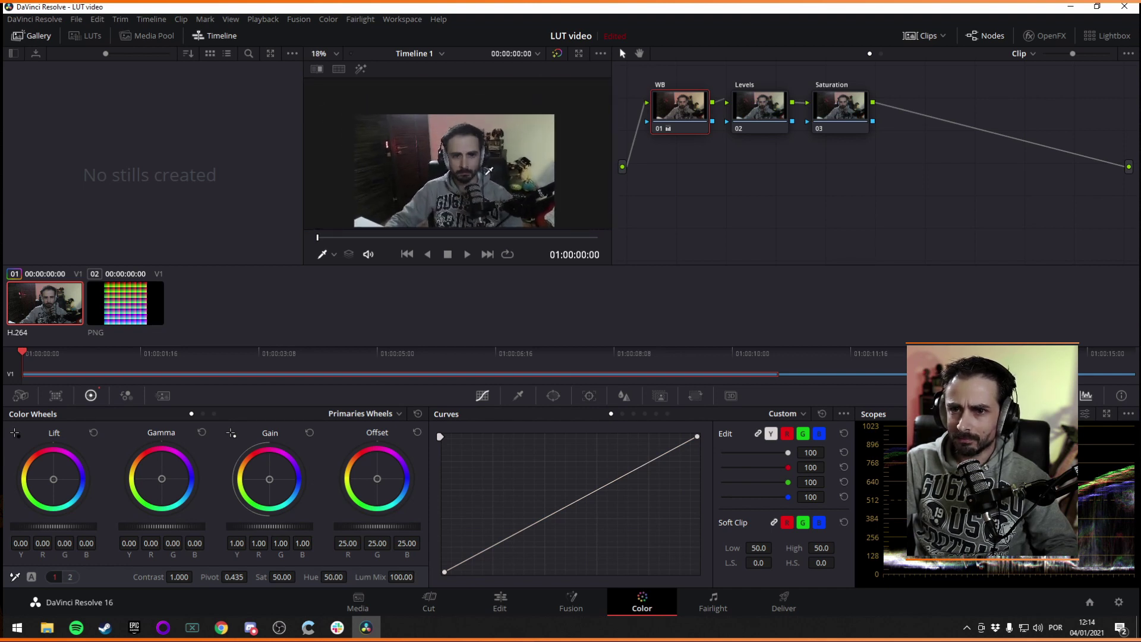
pyautogui.moveTo(495, 155); pyautogui.dragTo(502, 132)
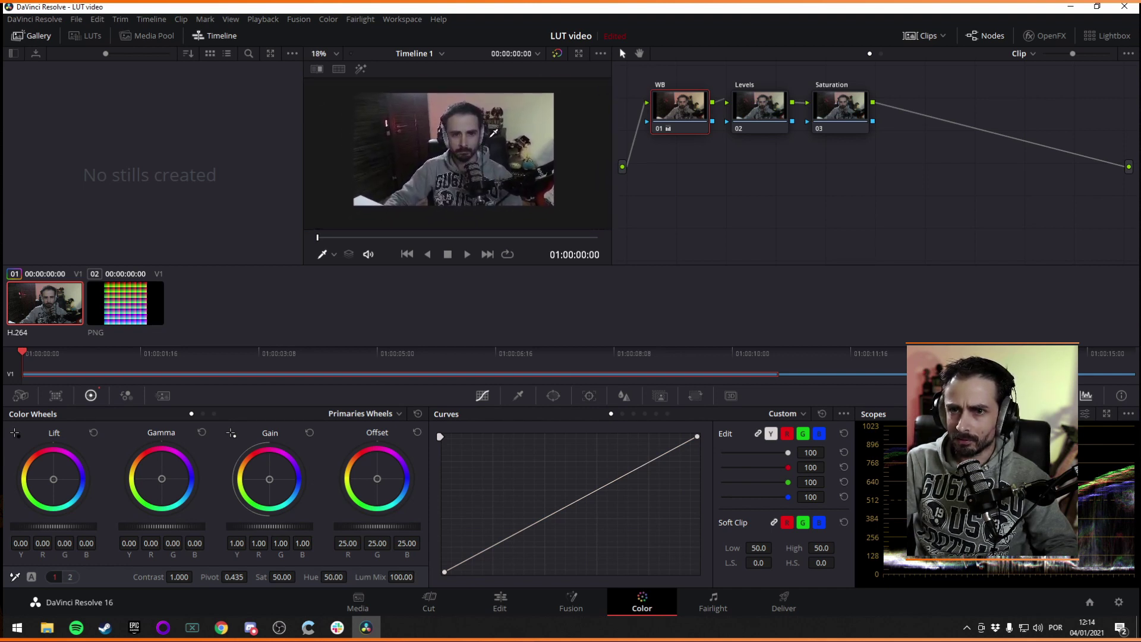
pyautogui.scroll(2, 502, 132)
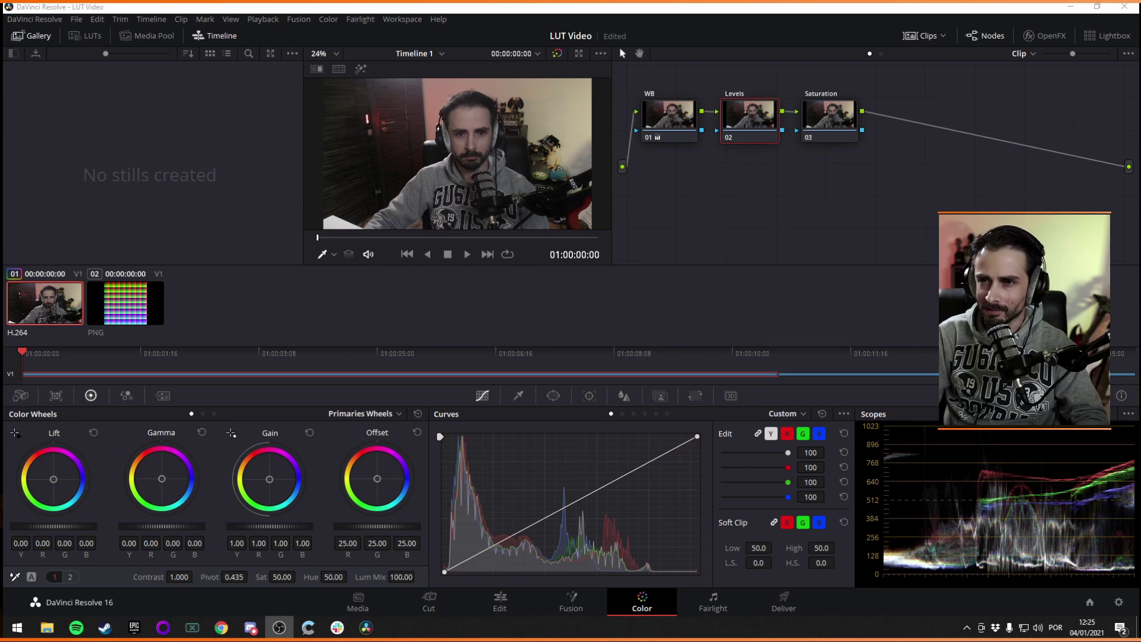
pyautogui.click(672, 122)
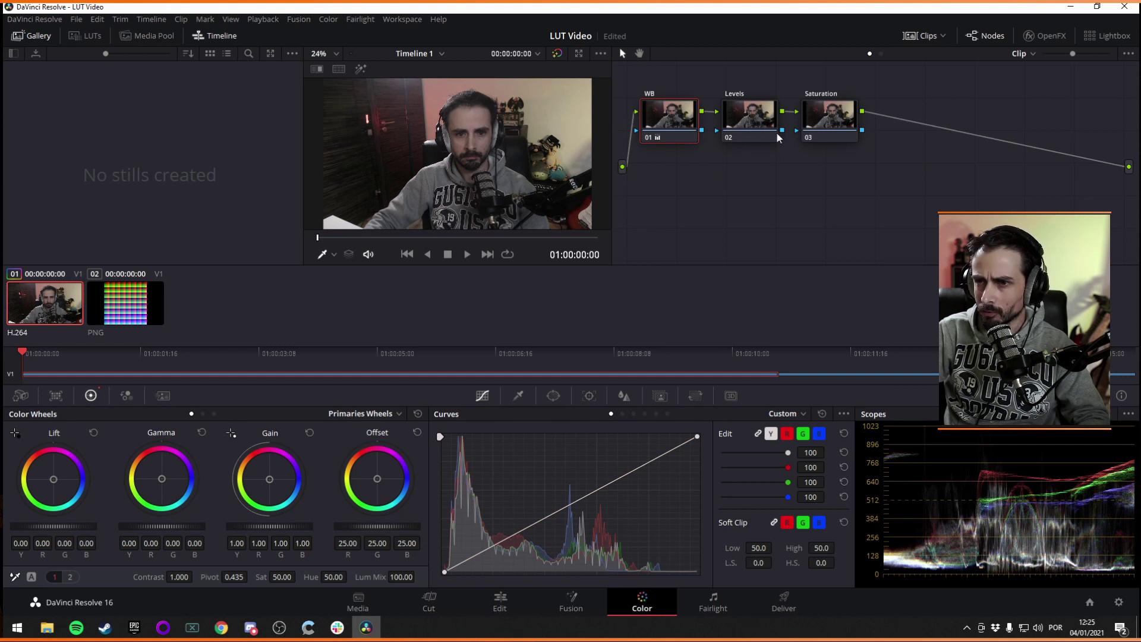
pyautogui.click(745, 123)
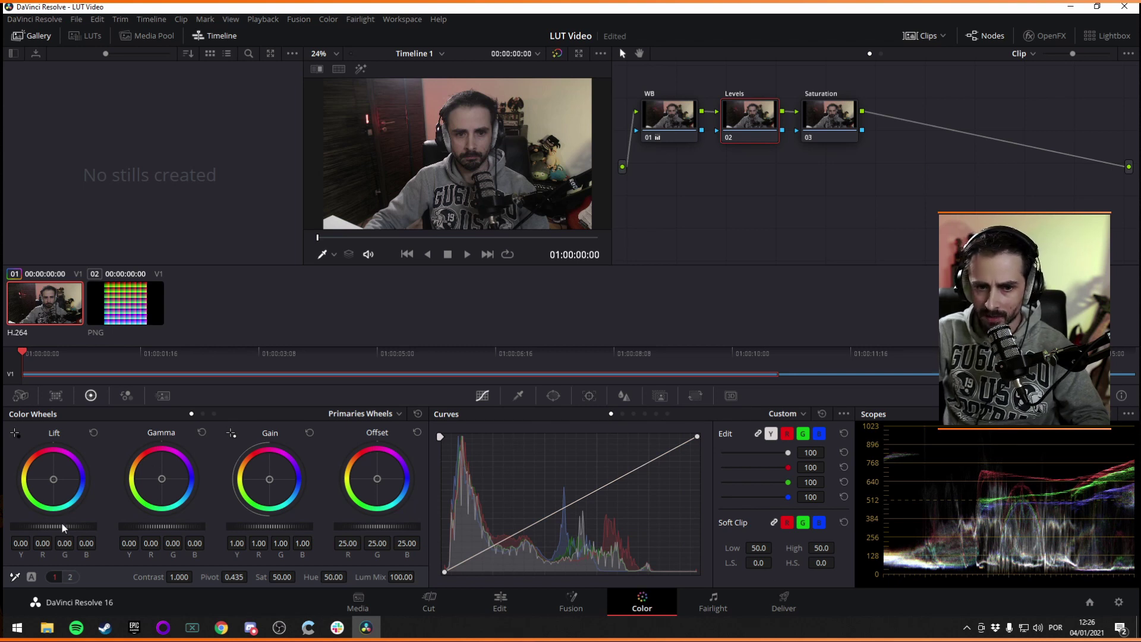
# Set the Levels node's Lift master wheel to -0.02 and Gain master wheel to 1.29.
pyautogui.scroll(-1, 61, 522)
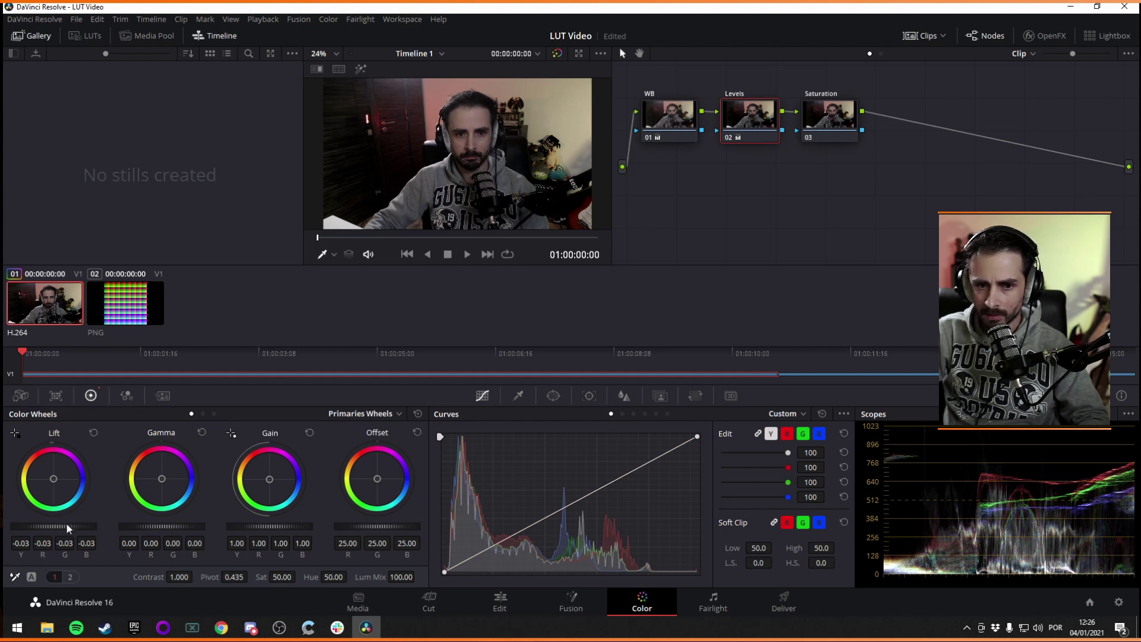
pyautogui.scroll(-6, 66, 526)
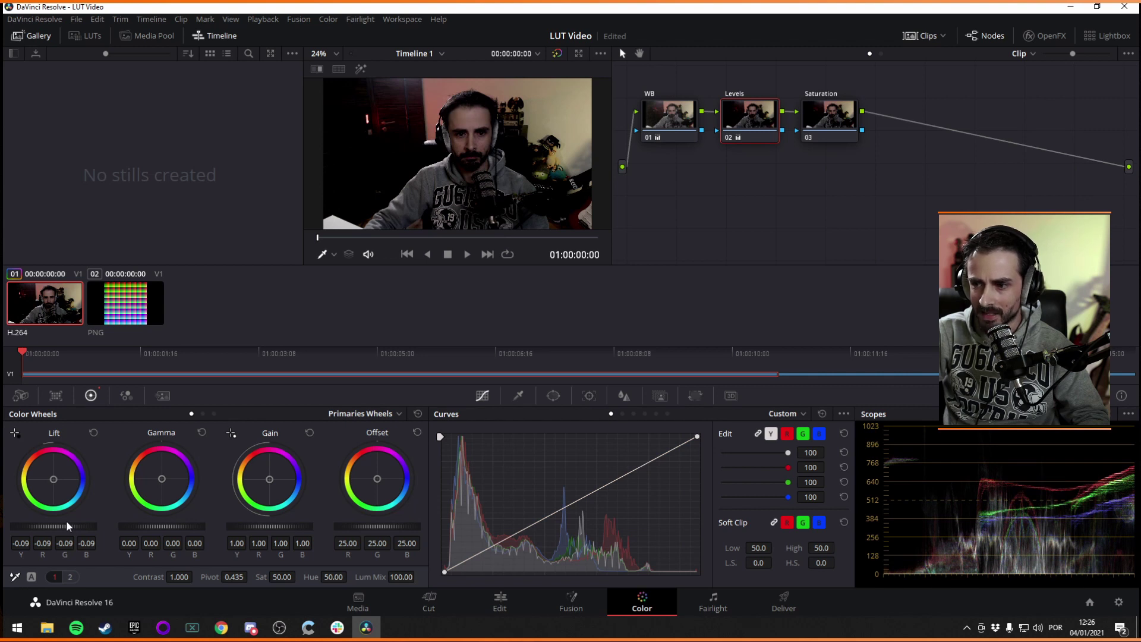
pyautogui.scroll(10, 66, 522)
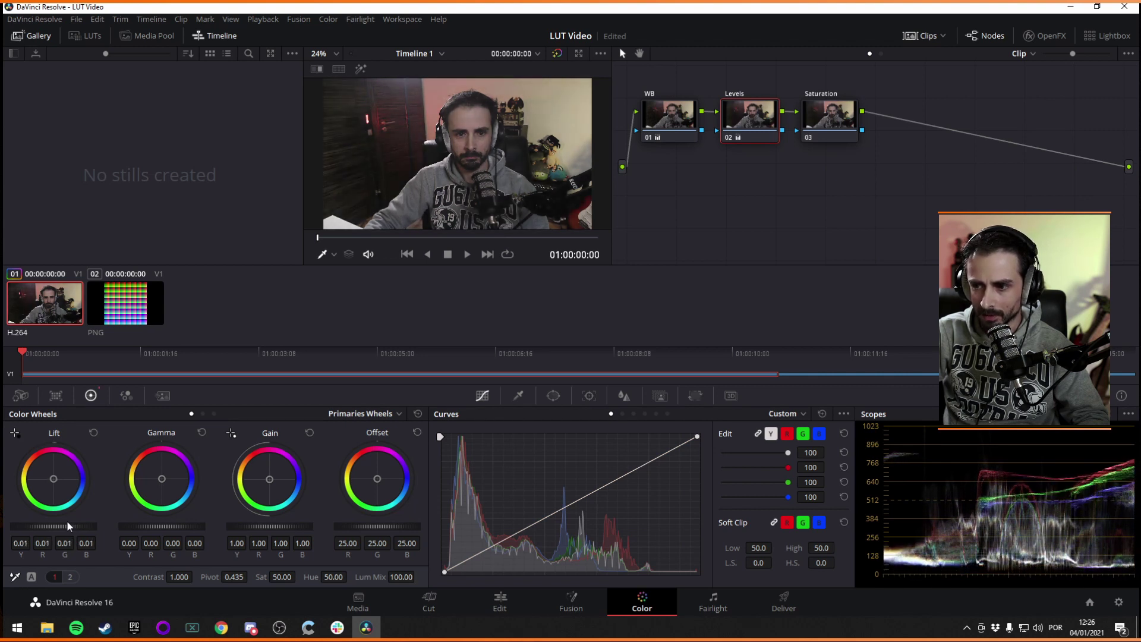
pyautogui.scroll(-2, 67, 523)
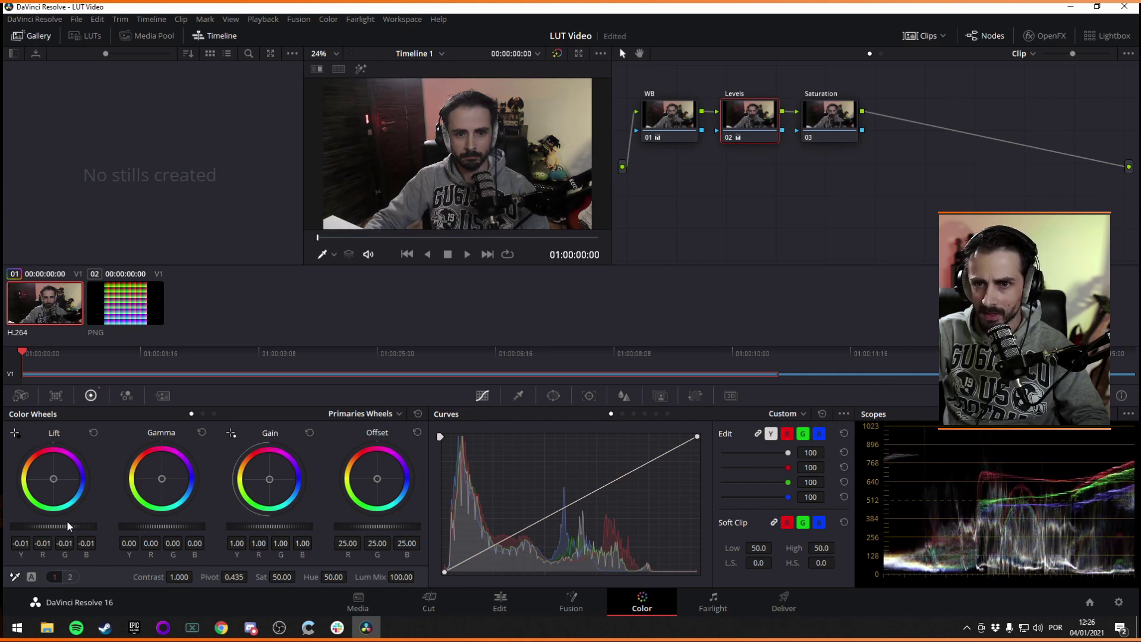
pyautogui.scroll(-1, 68, 526)
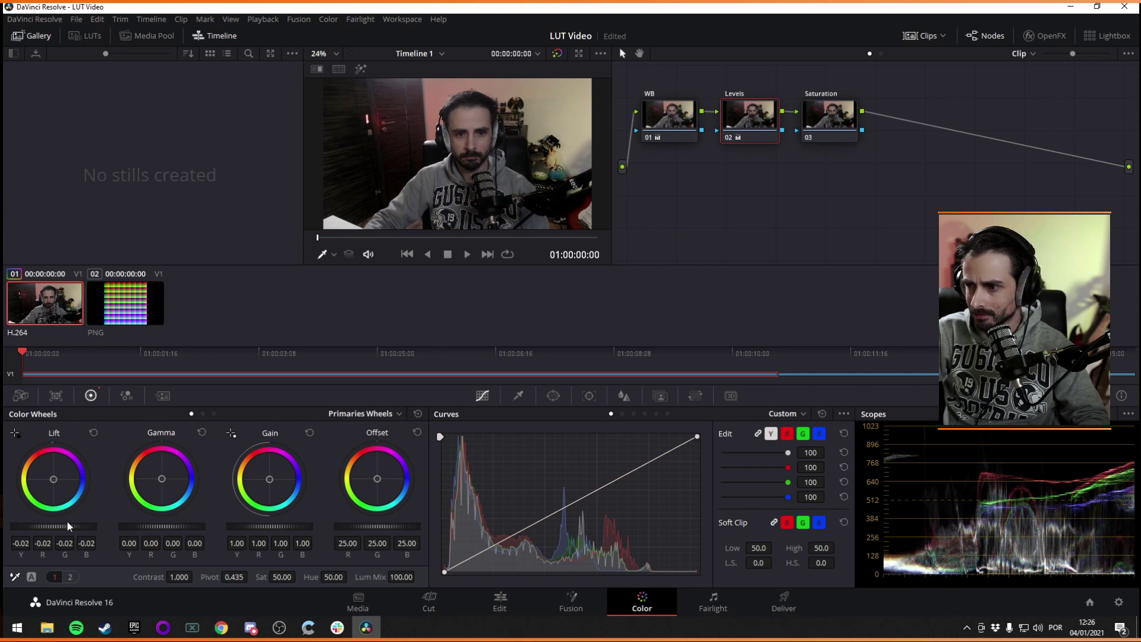
pyautogui.scroll(1, 67, 526)
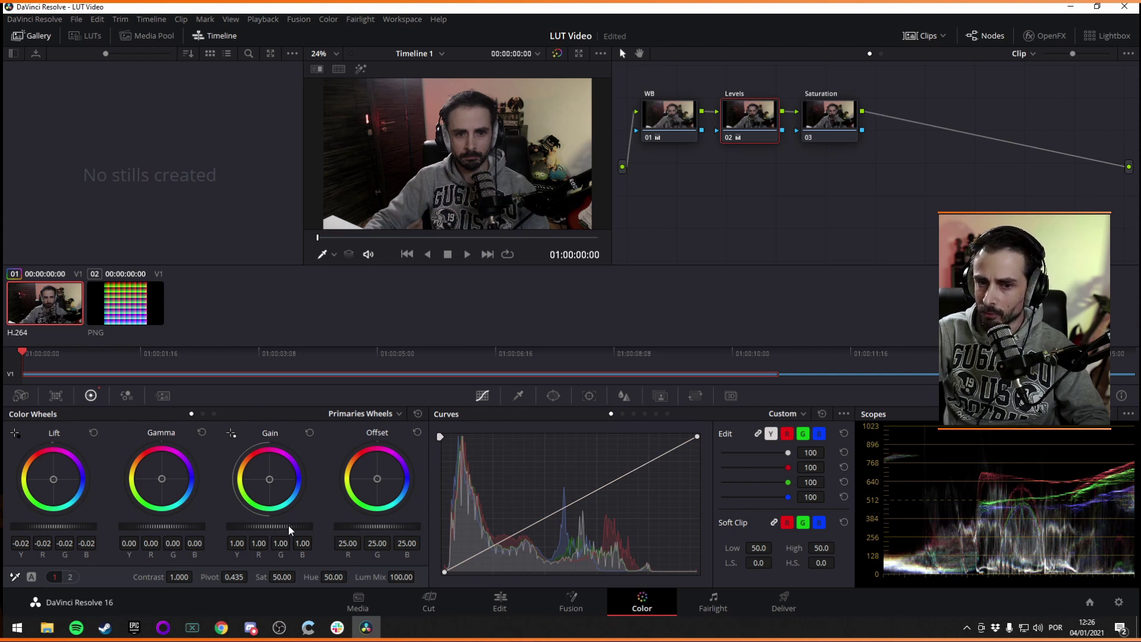
pyautogui.scroll(5, 288, 525)
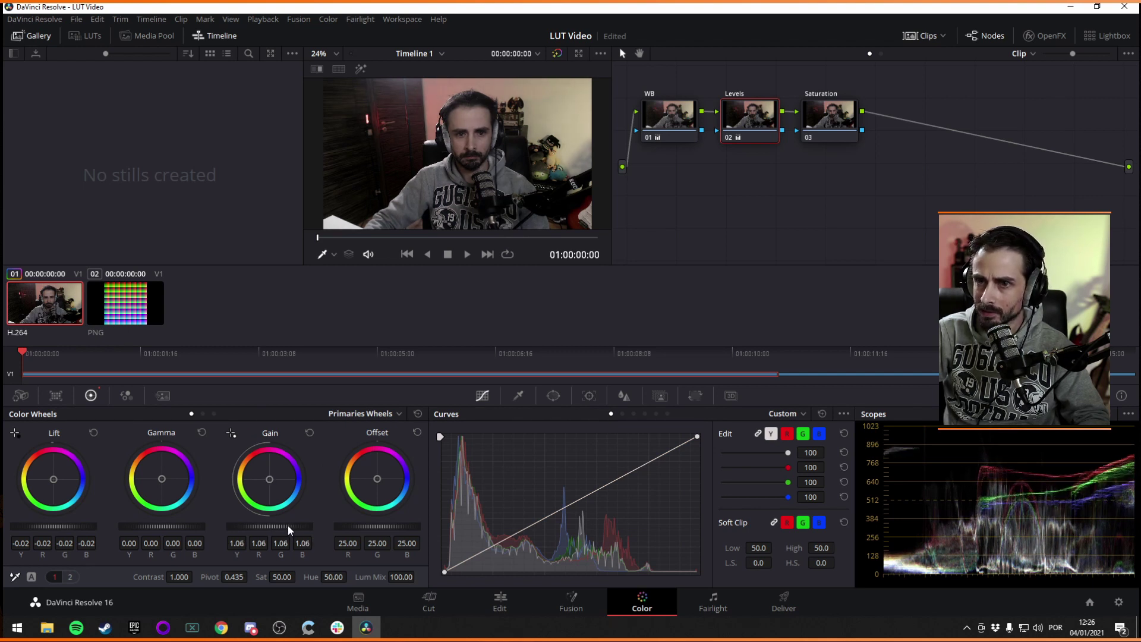
pyautogui.scroll(3, 287, 525)
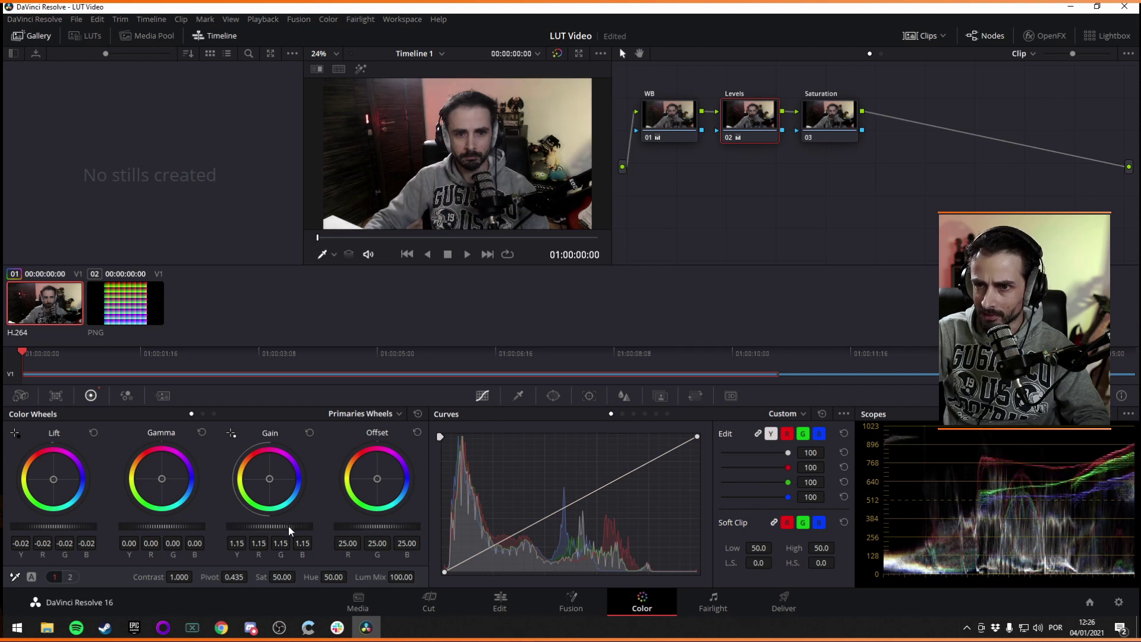
pyautogui.scroll(3, 288, 526)
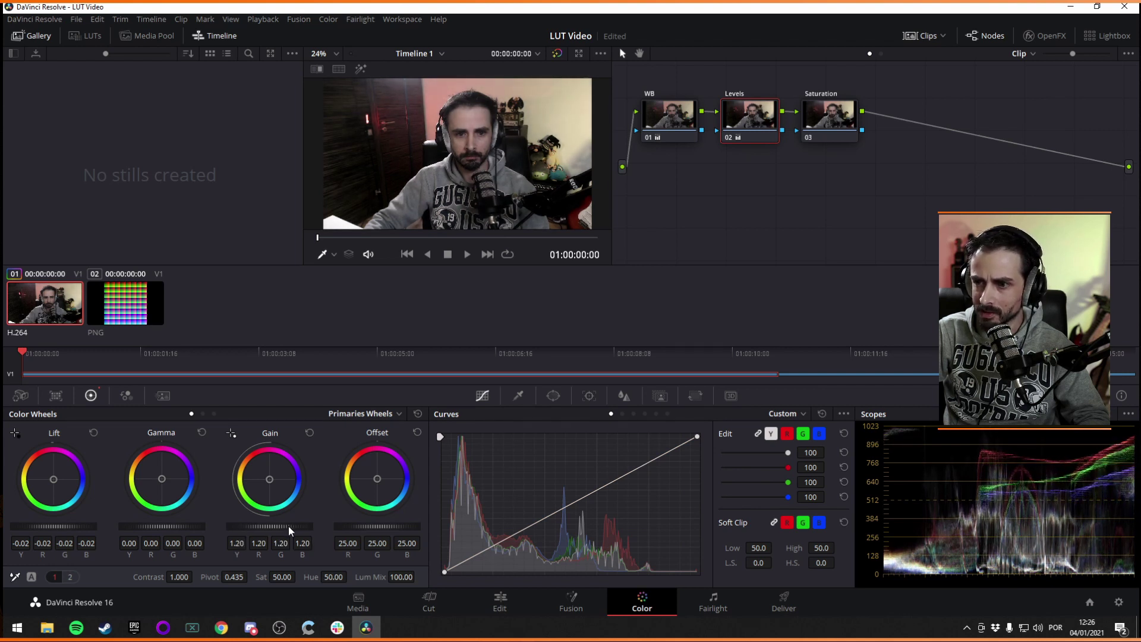
pyautogui.scroll(2, 287, 526)
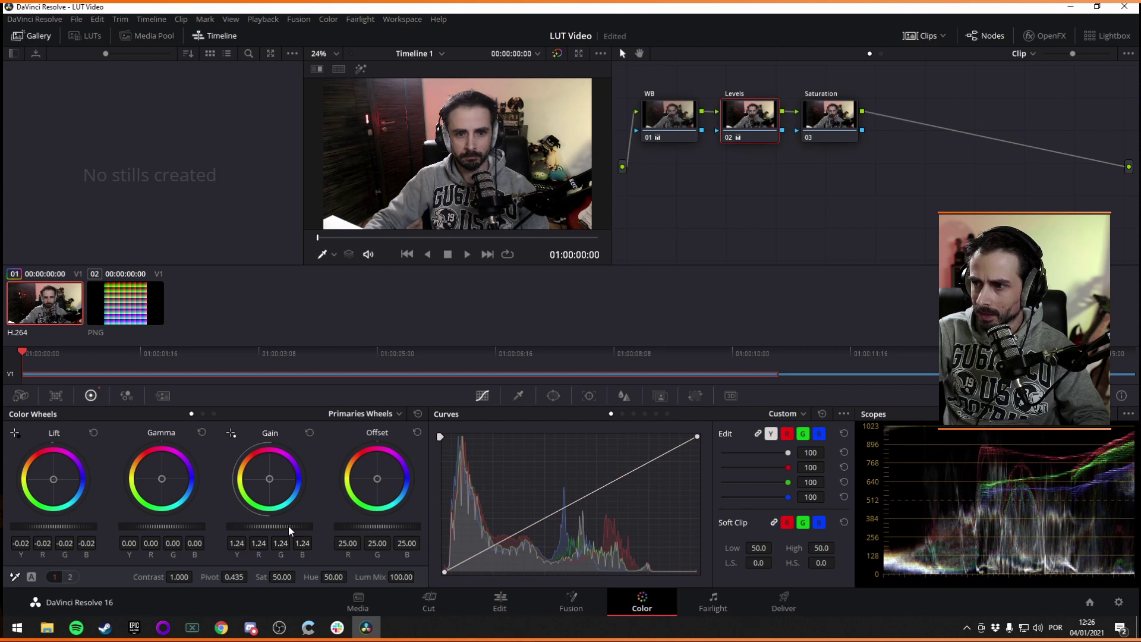
pyautogui.scroll(2, 288, 526)
pyautogui.scroll(1, 287, 526)
pyautogui.scroll(2, 288, 526)
pyautogui.scroll(1, 288, 526)
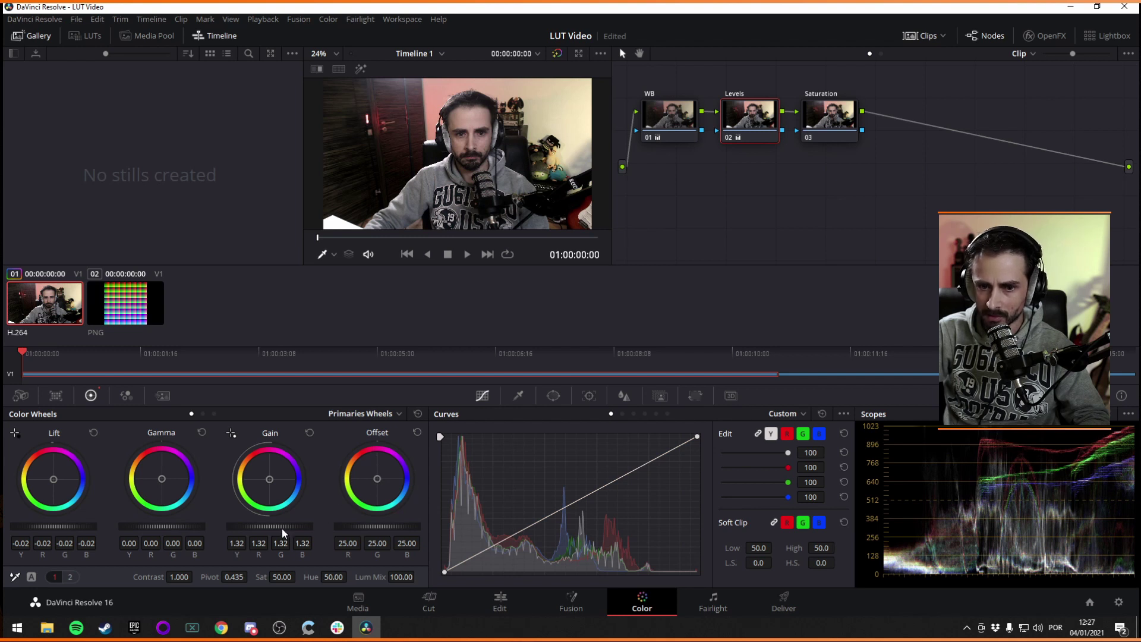
# Zoom in on the top of the head to check the result, then set the viewer to Fit.
pyautogui.scroll(-3, 282, 527)
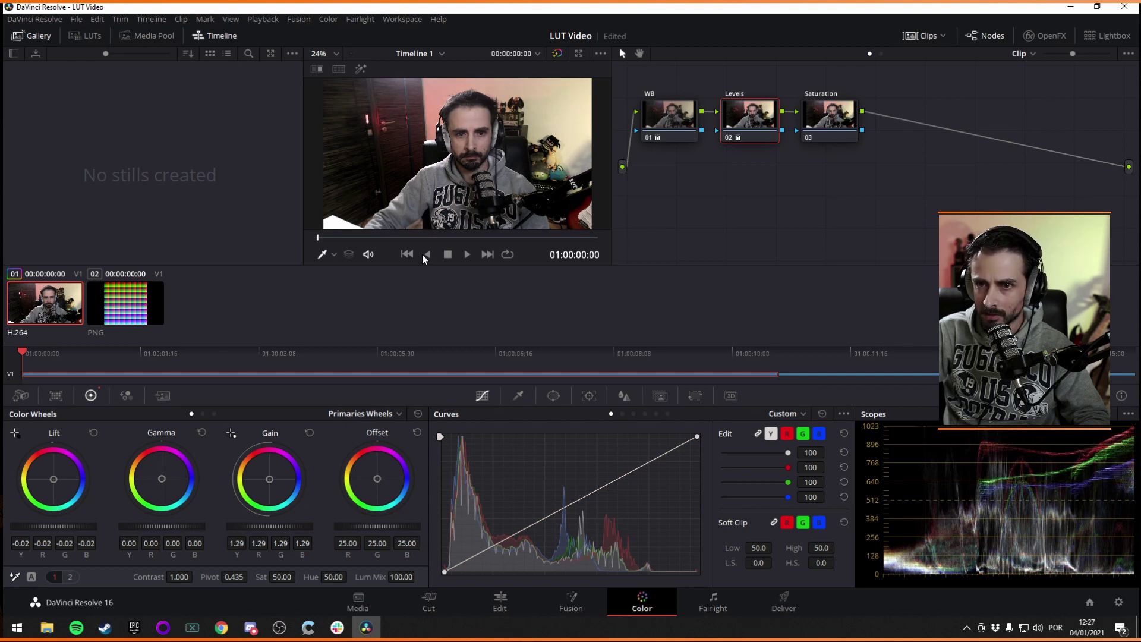
pyautogui.scroll(3, 510, 108)
pyautogui.moveTo(510, 109); pyautogui.dragTo(452, 178)
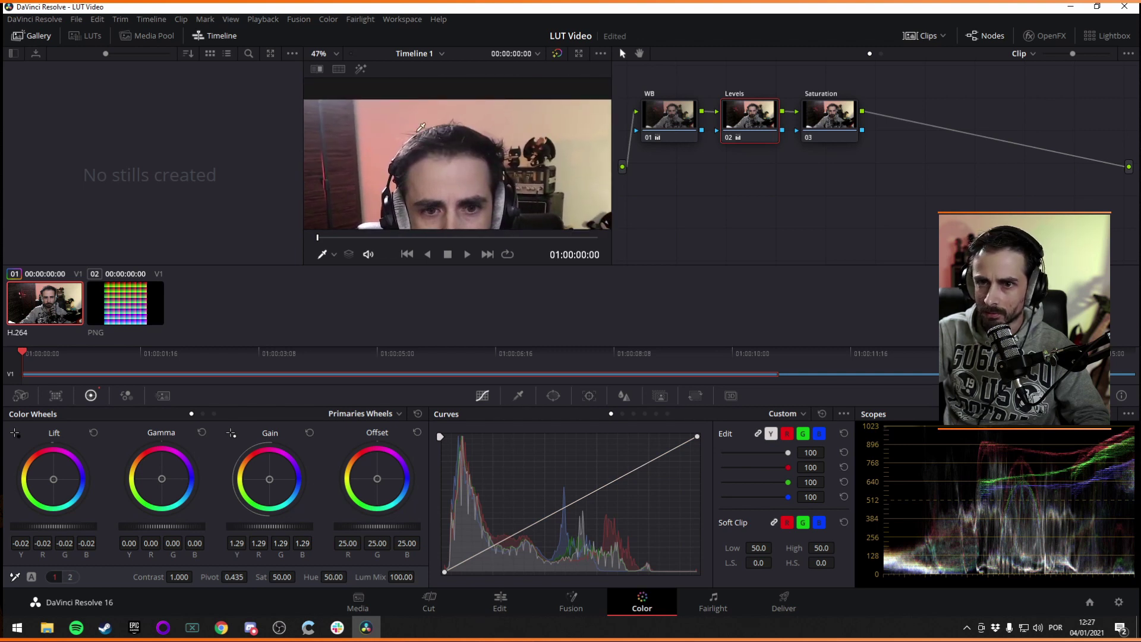
pyautogui.scroll(-2, 491, 160)
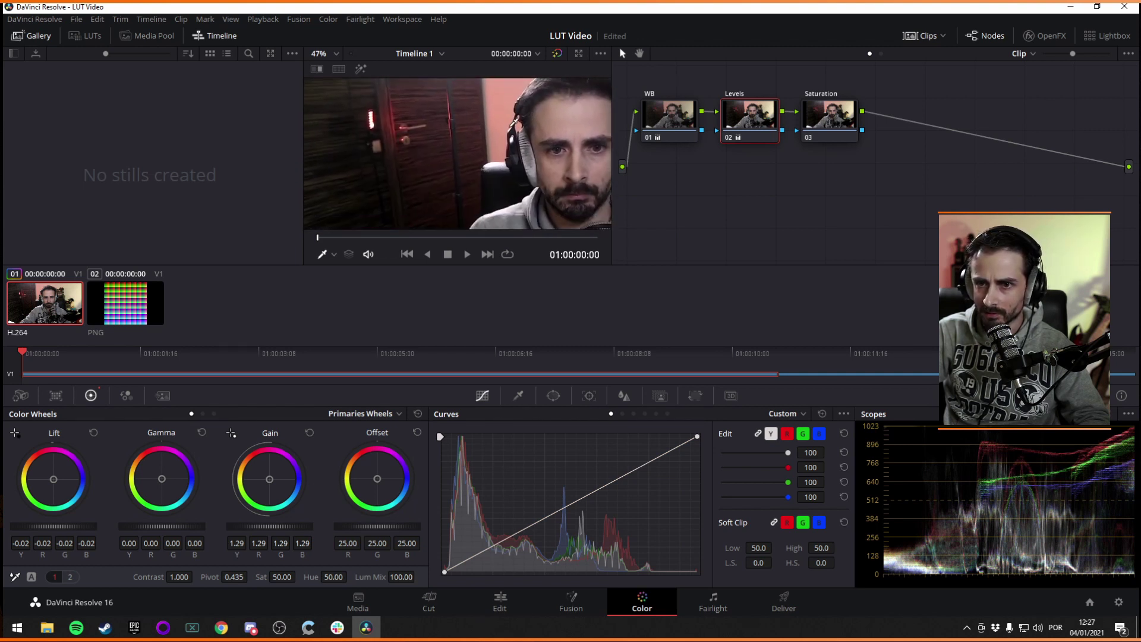
pyautogui.scroll(-2, 491, 159)
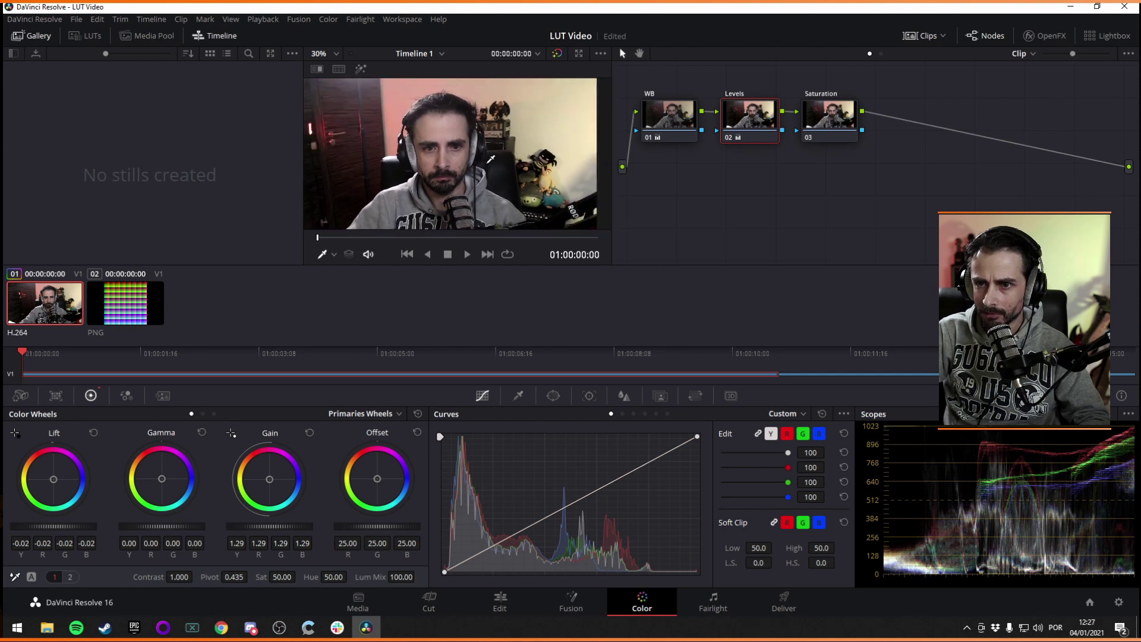
pyautogui.click(319, 53)
pyautogui.click(325, 70)
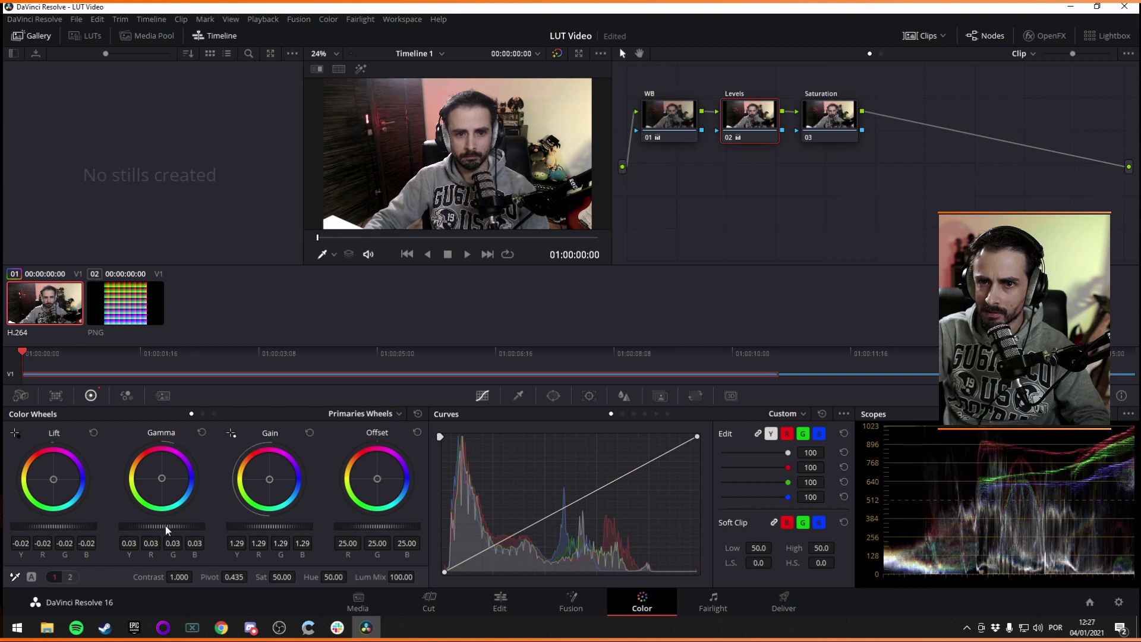
# Try the Gamma wheel but keep it at 0.00, then return the viewer to Fit.
pyautogui.moveTo(165, 523); pyautogui.dragTo(166, 521)
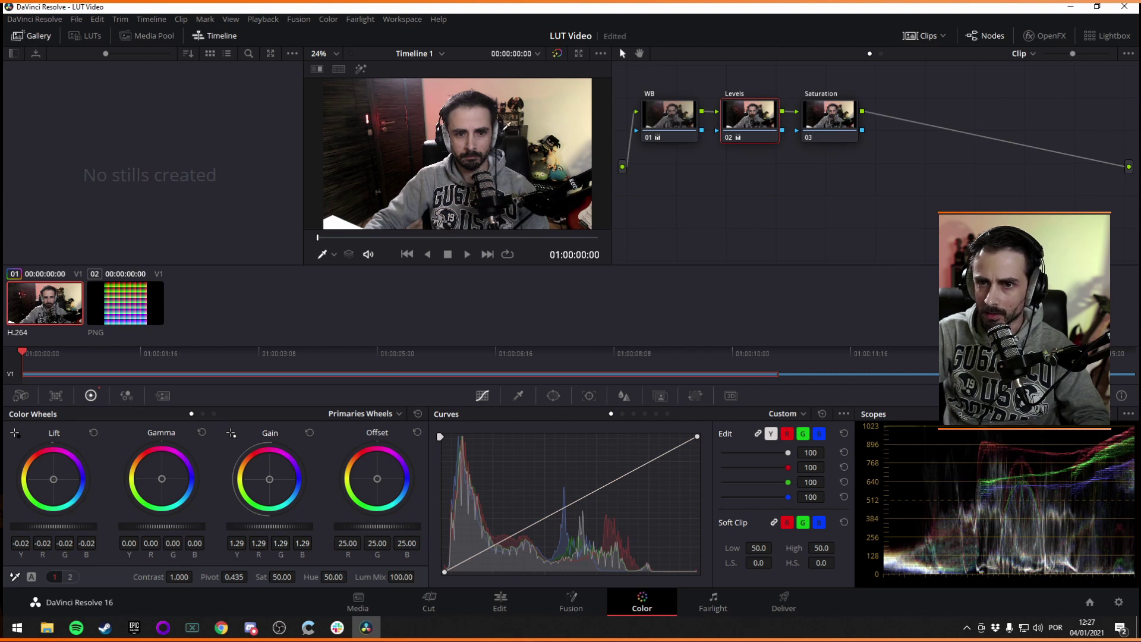
pyautogui.scroll(3, 497, 136)
pyautogui.scroll(-2, 497, 136)
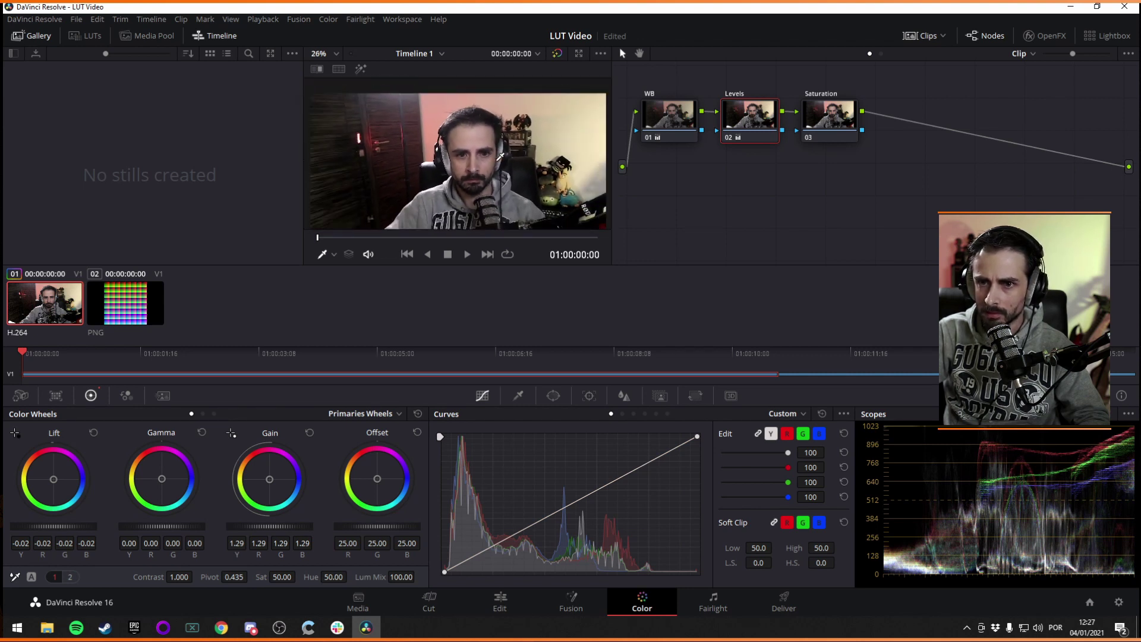
pyautogui.scroll(-1, 458, 160)
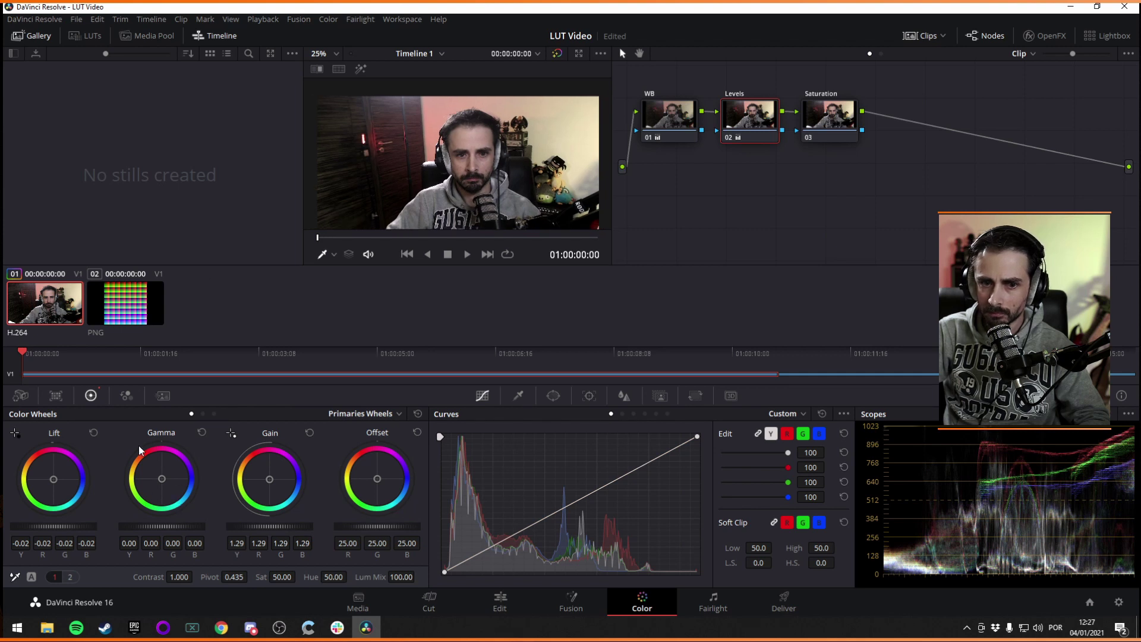
pyautogui.click(334, 53)
pyautogui.click(325, 72)
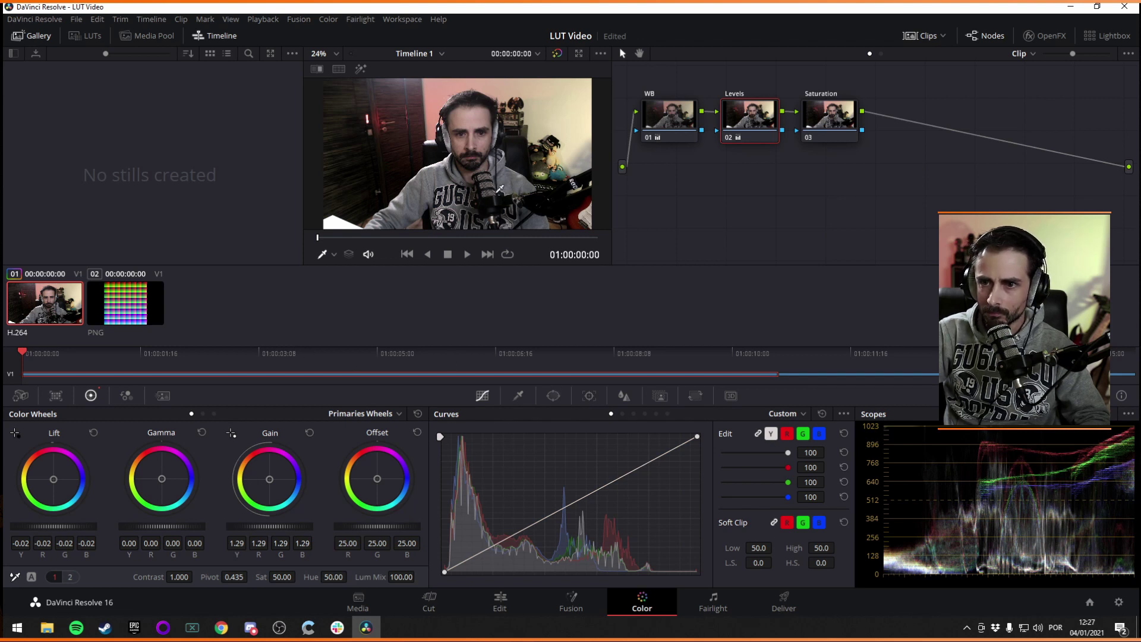
# Raise the Saturation node's Sat value to 57.20, inspect zoomed in, then refit the viewer.
pyautogui.click(831, 129)
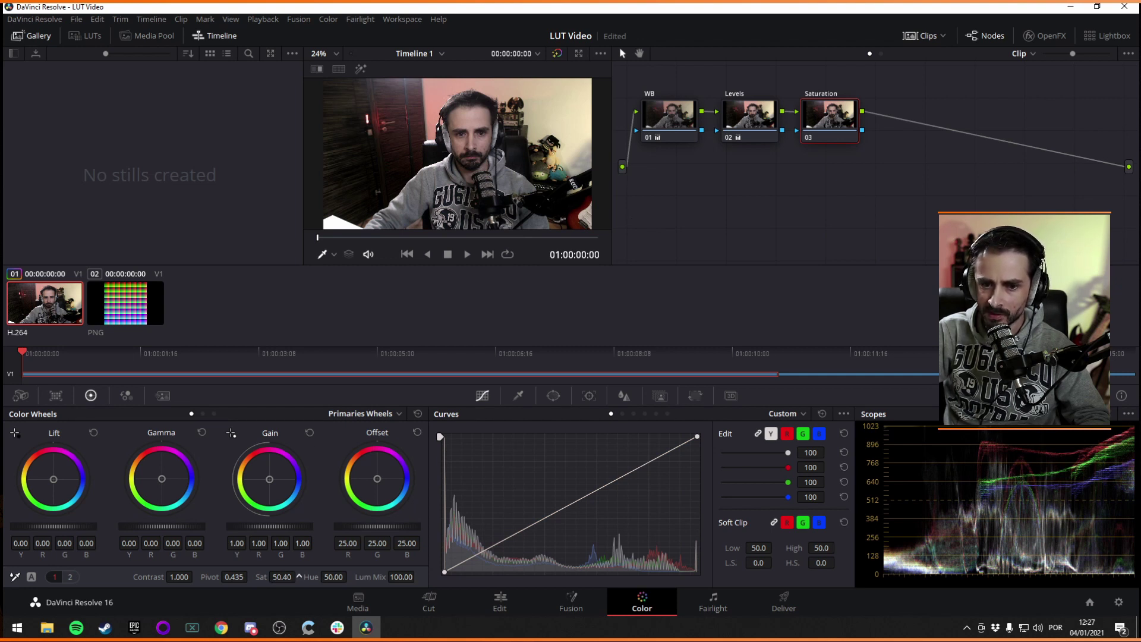
pyautogui.moveTo(281, 576); pyautogui.dragTo(305, 576)
pyautogui.scroll(3, 514, 196)
pyautogui.scroll(2, 516, 160)
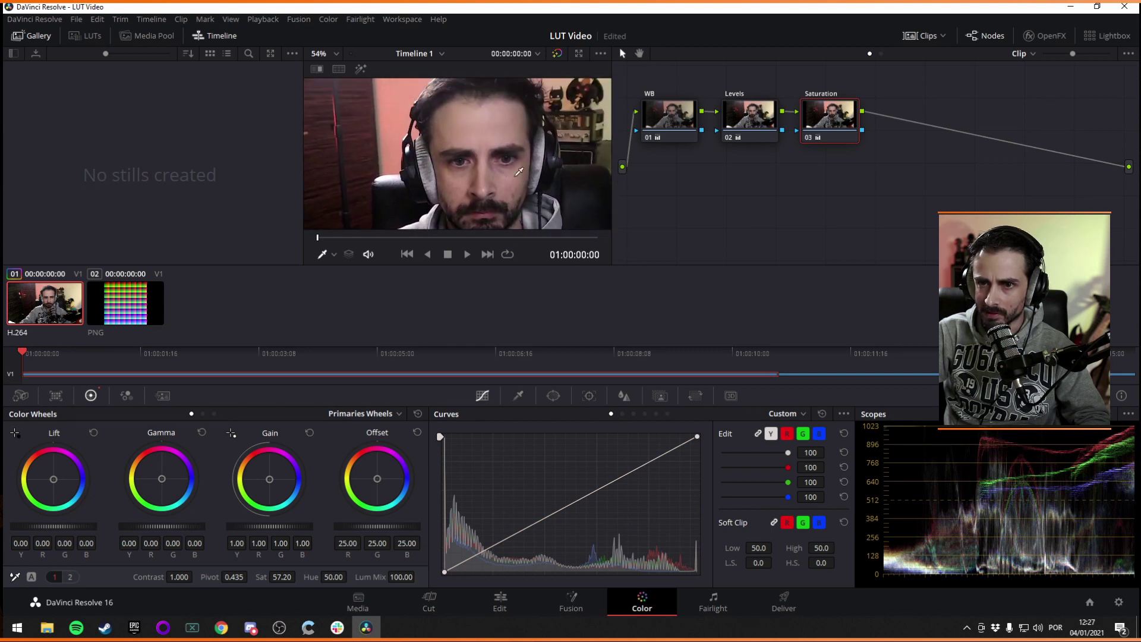
pyautogui.scroll(-4, 523, 163)
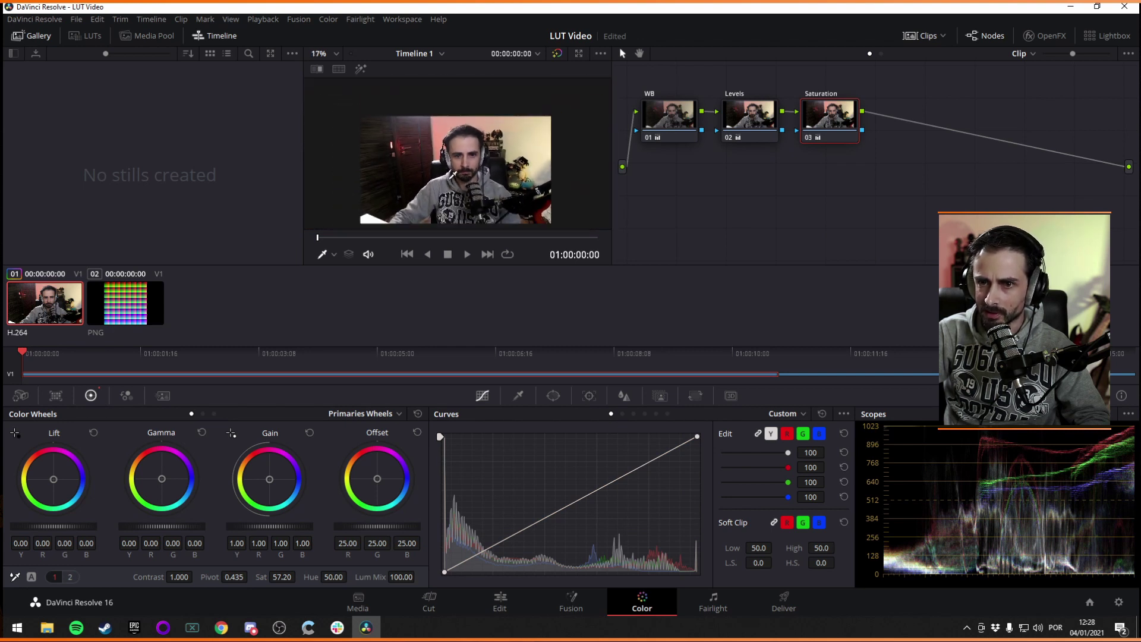
pyautogui.click(330, 54)
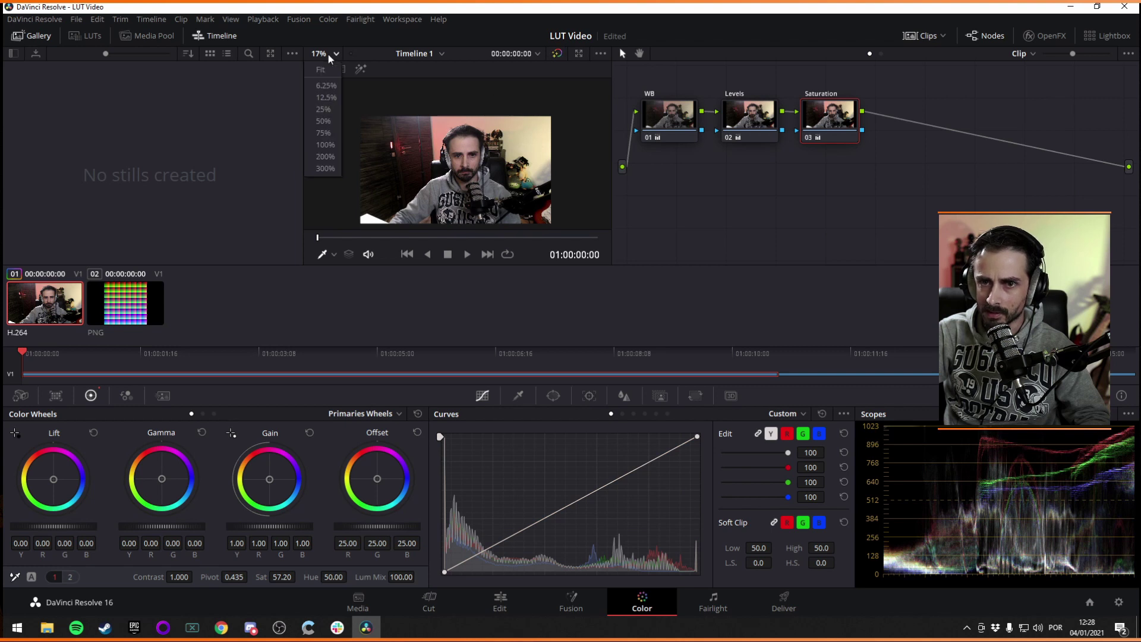
pyautogui.click(328, 71)
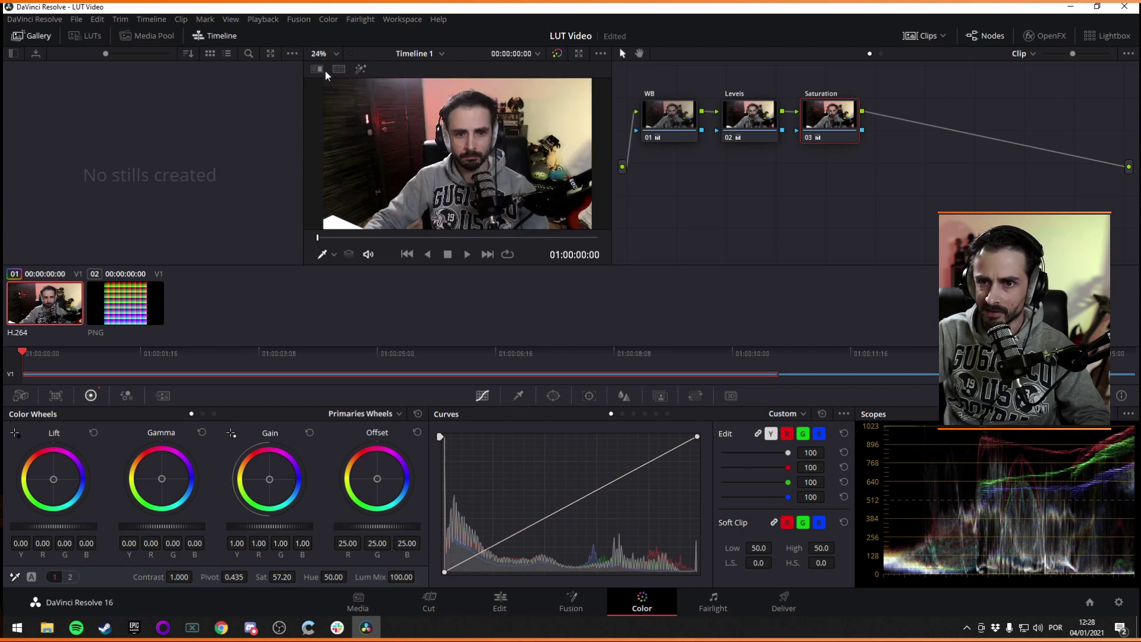
pyautogui.click(556, 54)
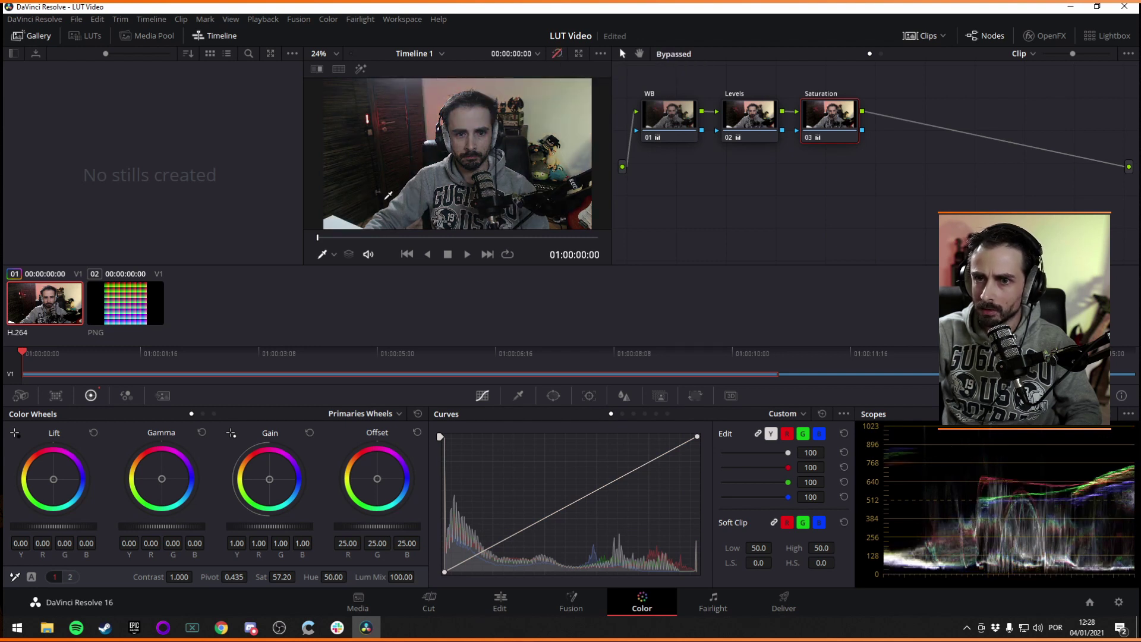
pyautogui.click(558, 54)
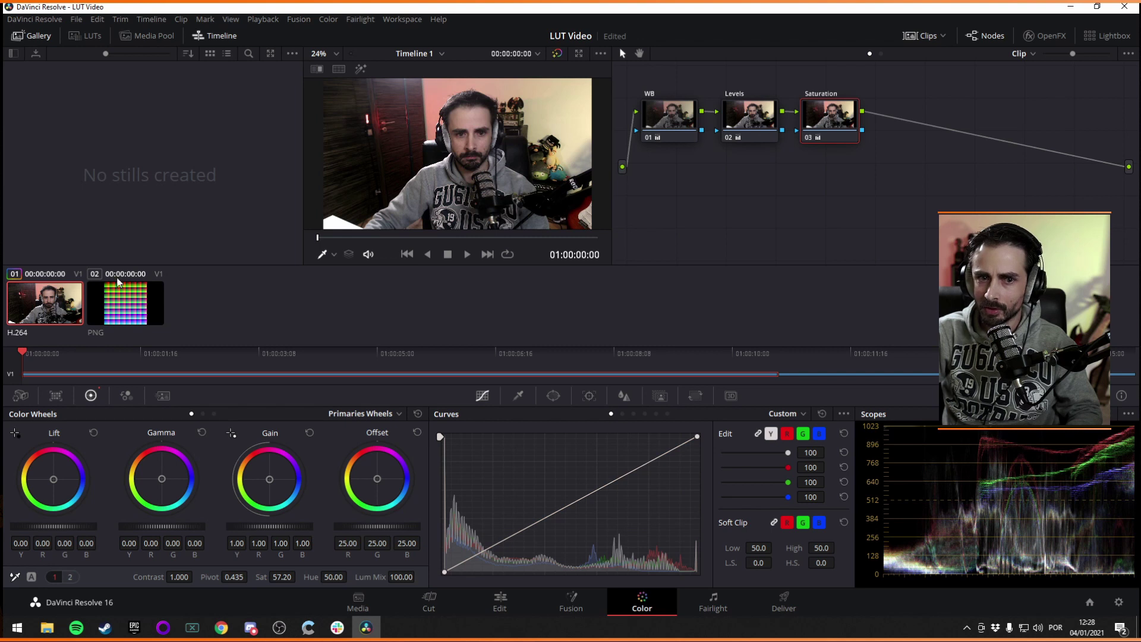
# With the original.png clip selected, use Apply Grade on the webcam clip to copy its nodes.
pyautogui.rightClick(135, 302)
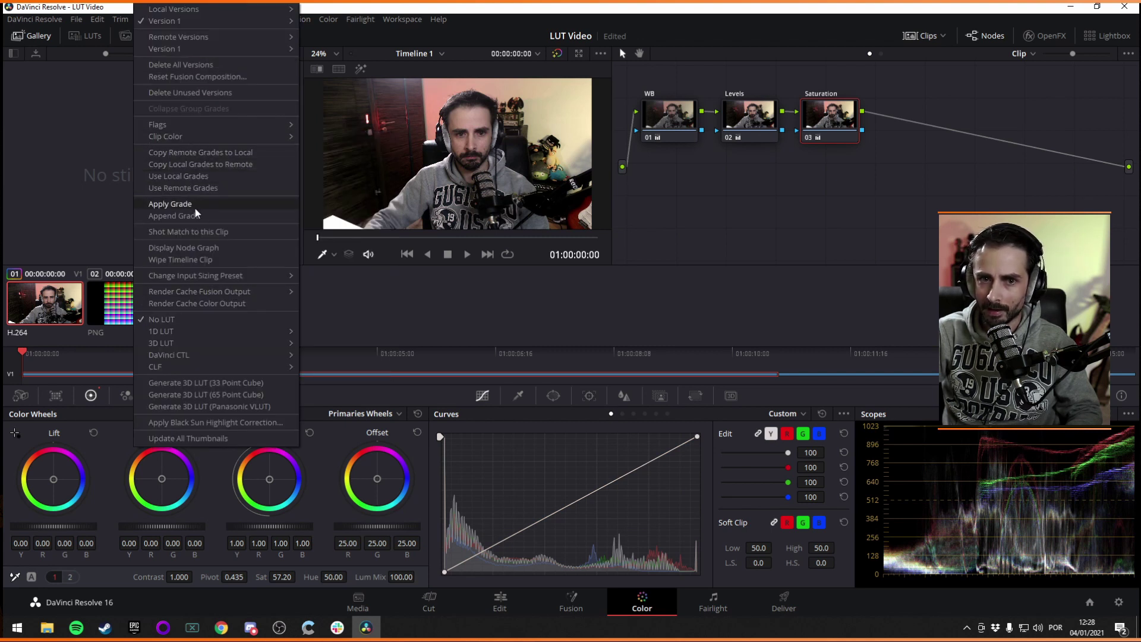
pyautogui.click(108, 219)
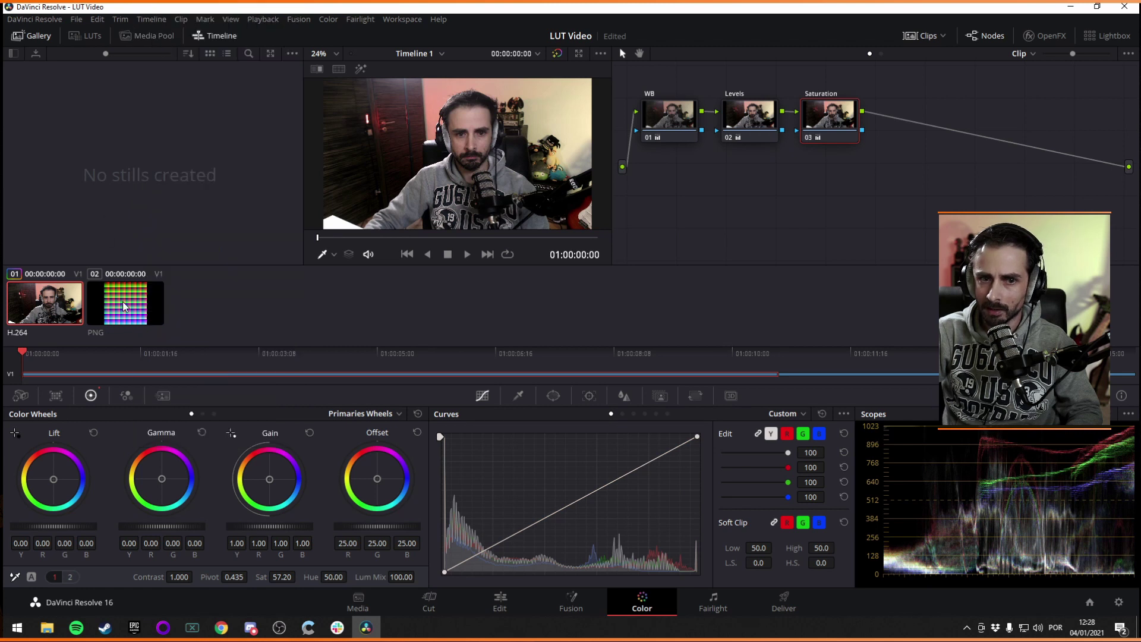
pyautogui.rightClick(133, 302)
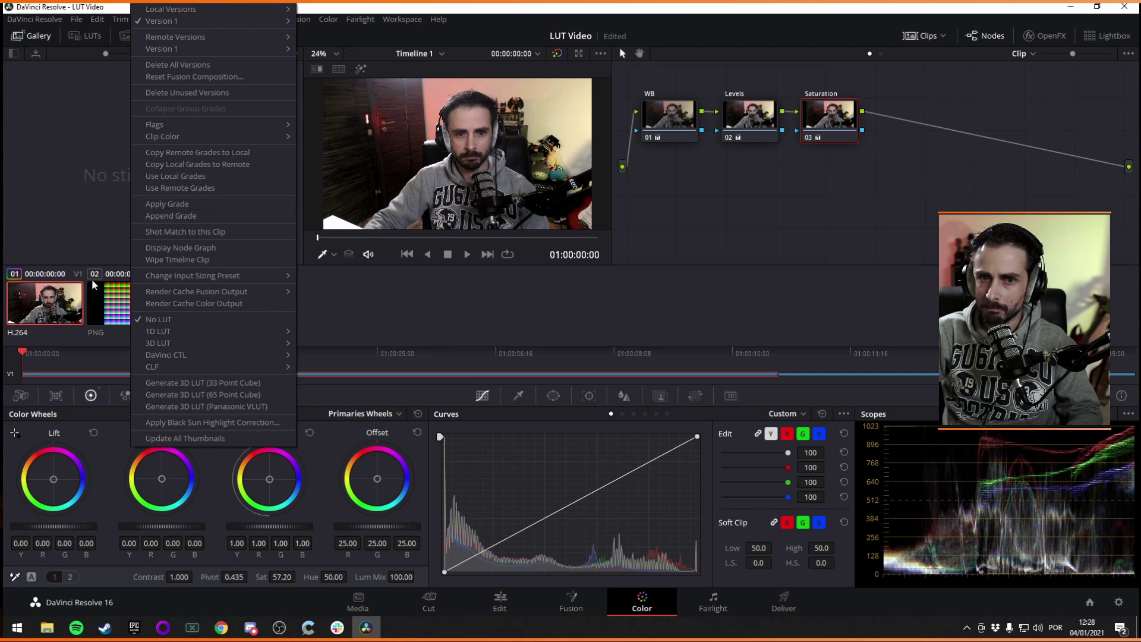
pyautogui.click(109, 302)
pyautogui.rightClick(52, 301)
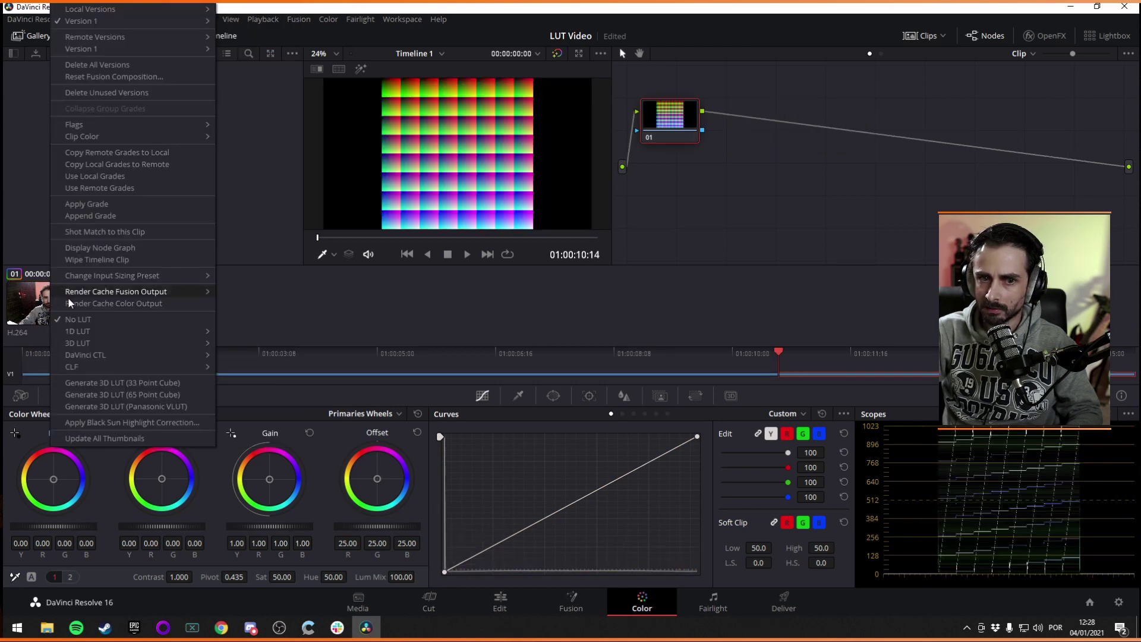
pyautogui.click(117, 205)
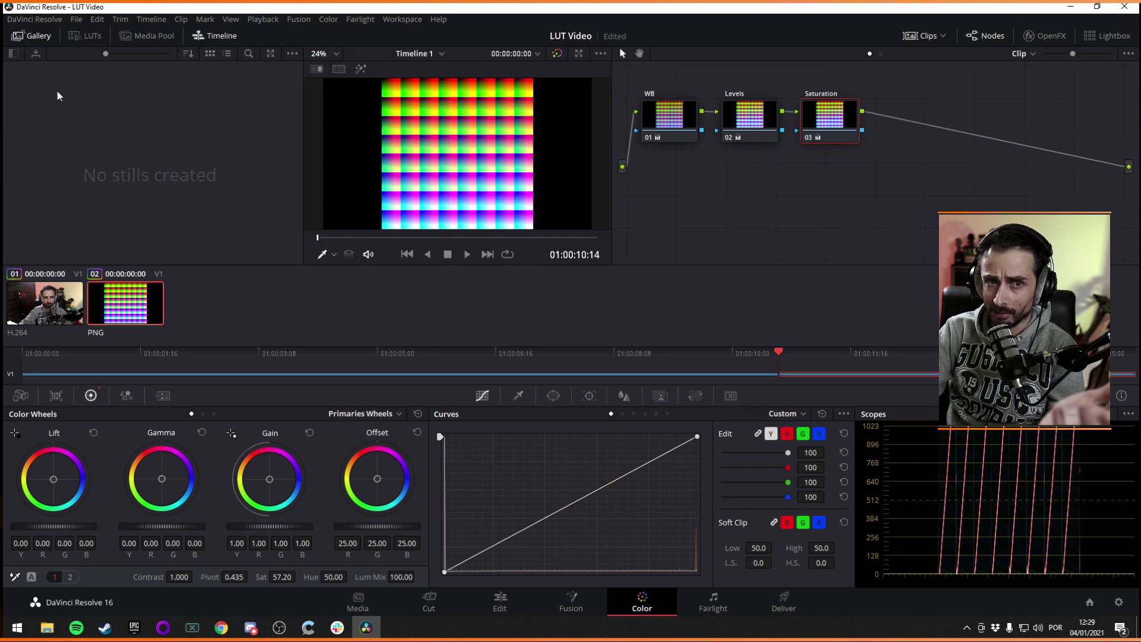
# Set the project's timeline processing resolution to 512 x 512 in Project Settings and save.
pyautogui.click(76, 19)
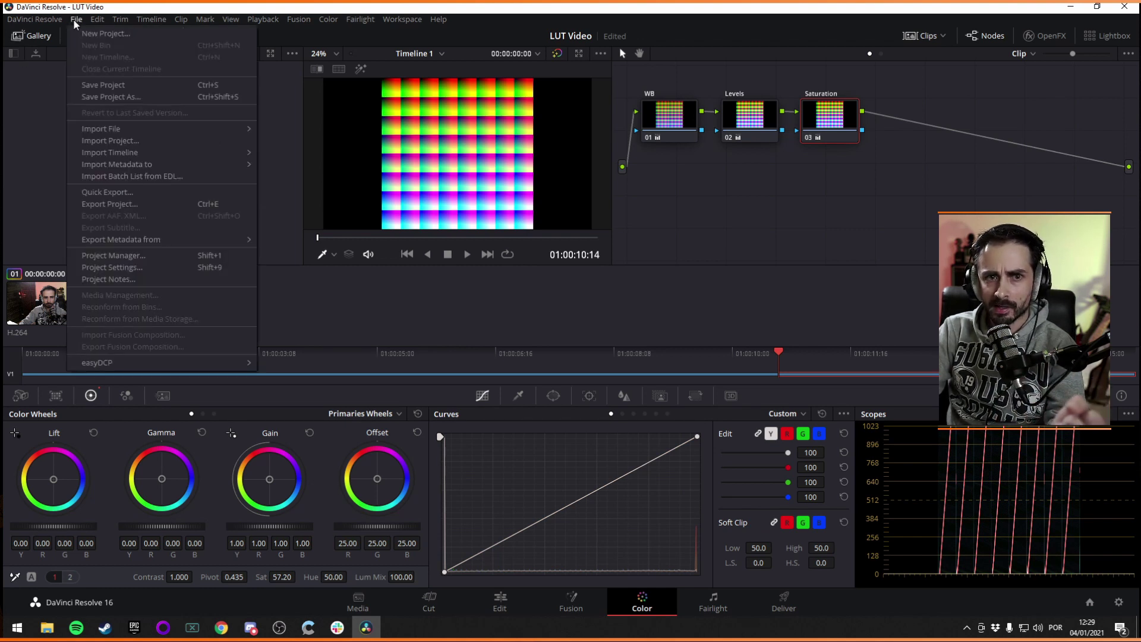
pyautogui.click(132, 272)
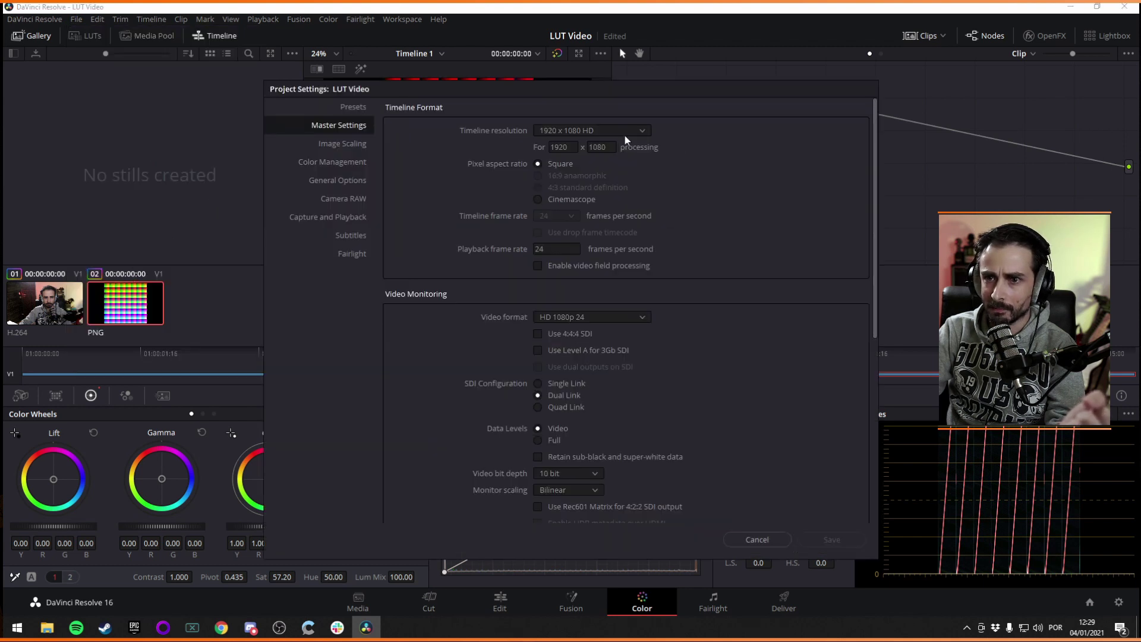
pyautogui.click(573, 147)
pyautogui.write('5')
pyautogui.press('Tab')
pyautogui.write('512')
pyautogui.press('Return')
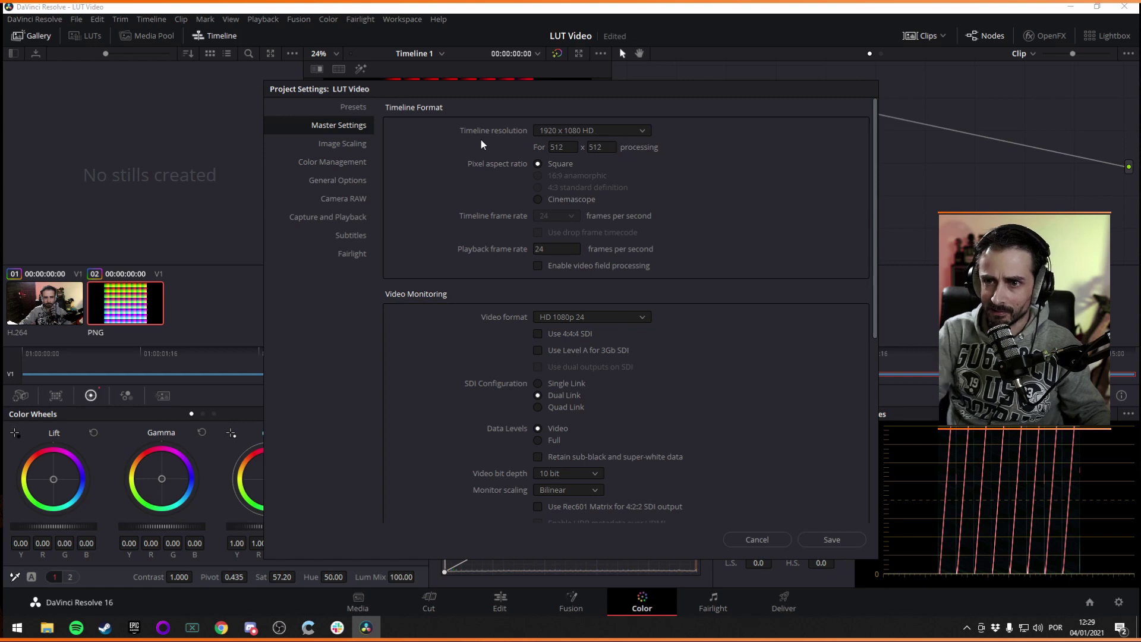
pyautogui.click(830, 539)
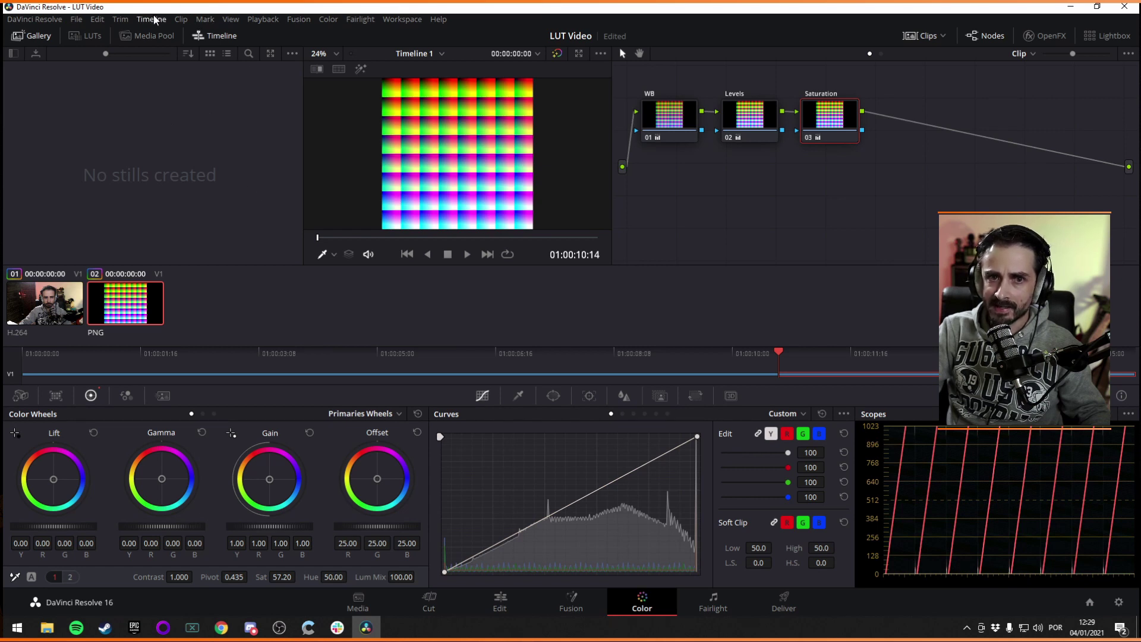
# Grab a still of the graded LUT image.
pyautogui.click(234, 22)
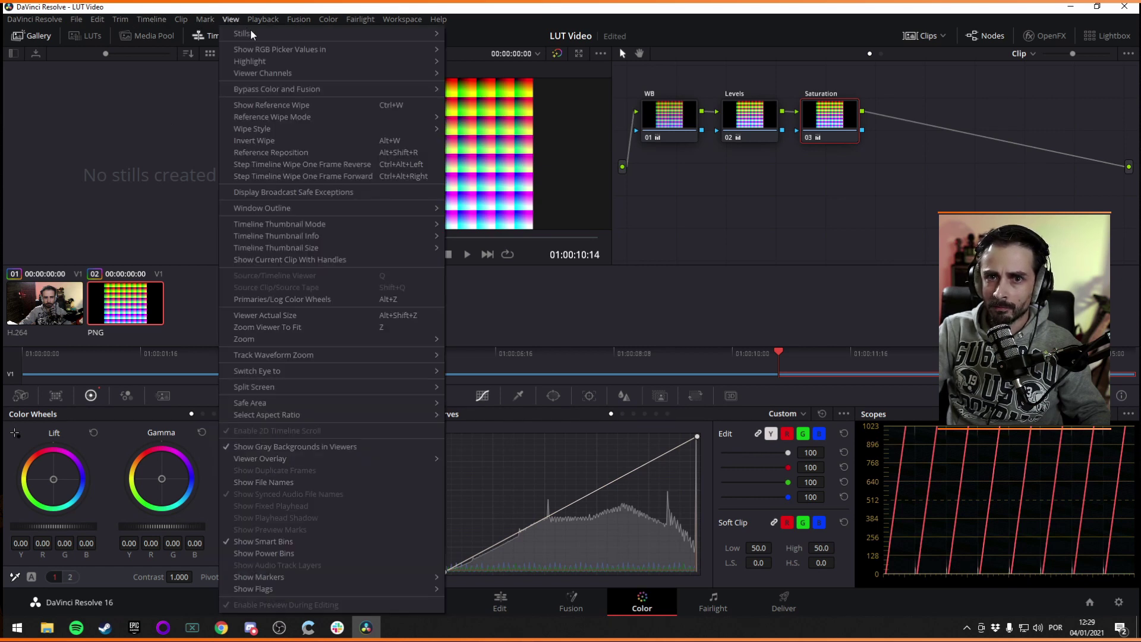
pyautogui.moveTo(424, 34)
pyautogui.click(473, 37)
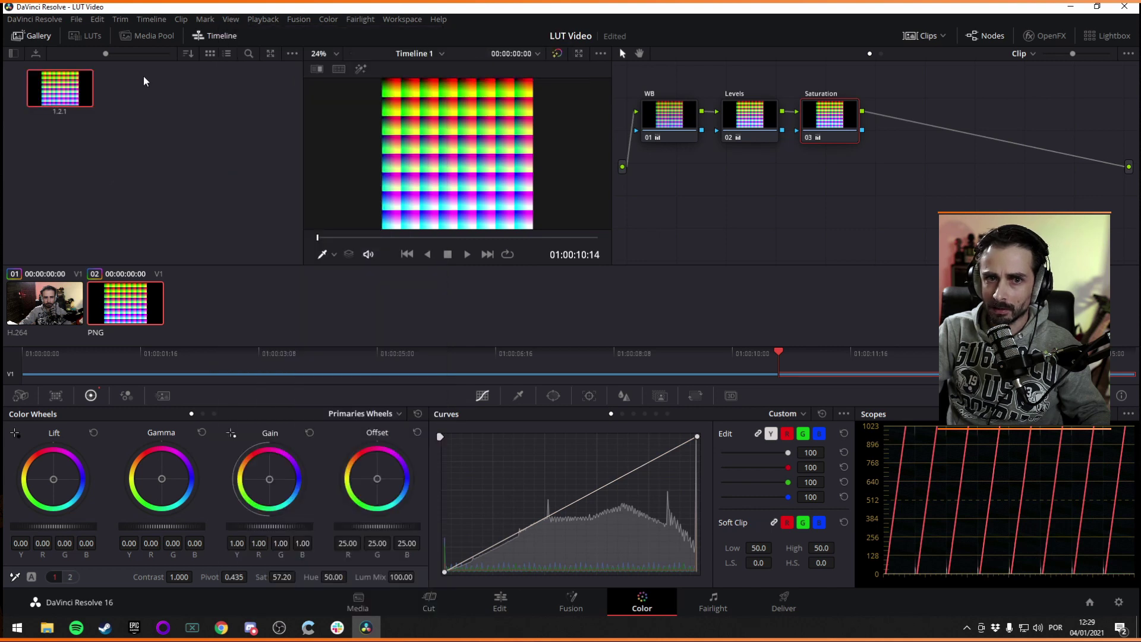
# Export the new still as a PNG file named 'LUT for video'.
pyautogui.rightClick(50, 86)
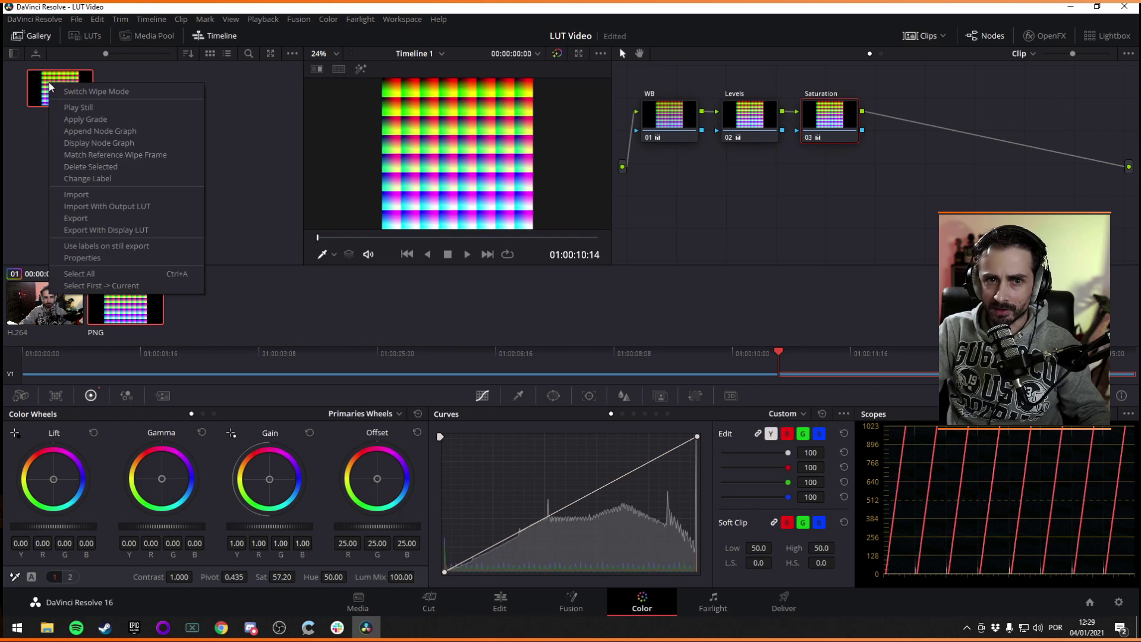
pyautogui.click(84, 218)
pyautogui.click(162, 505)
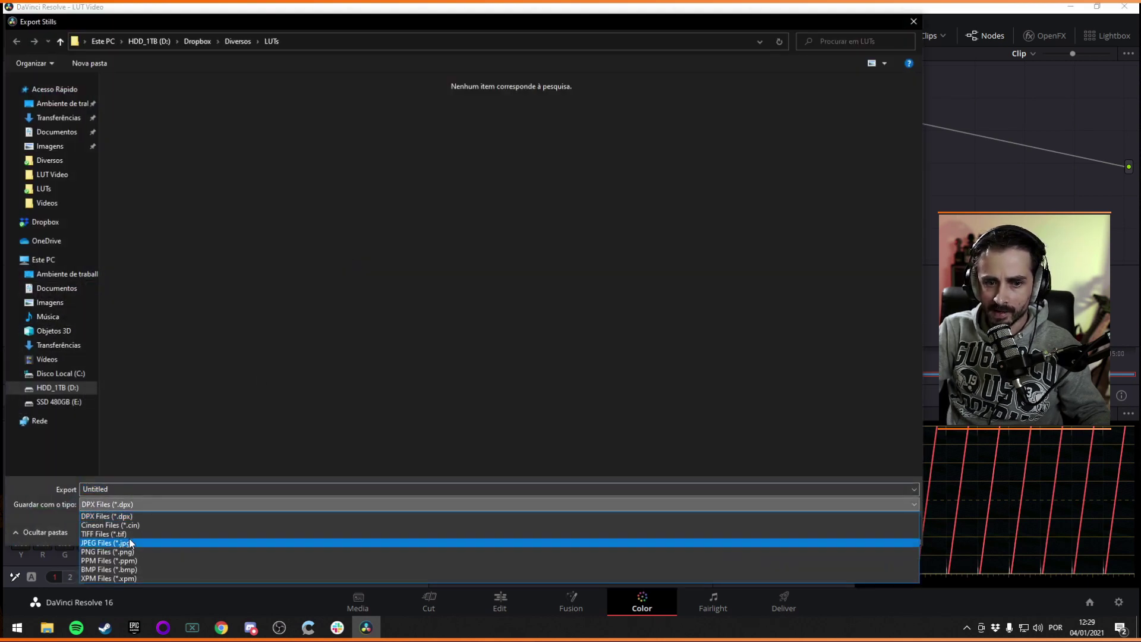
pyautogui.click(116, 549)
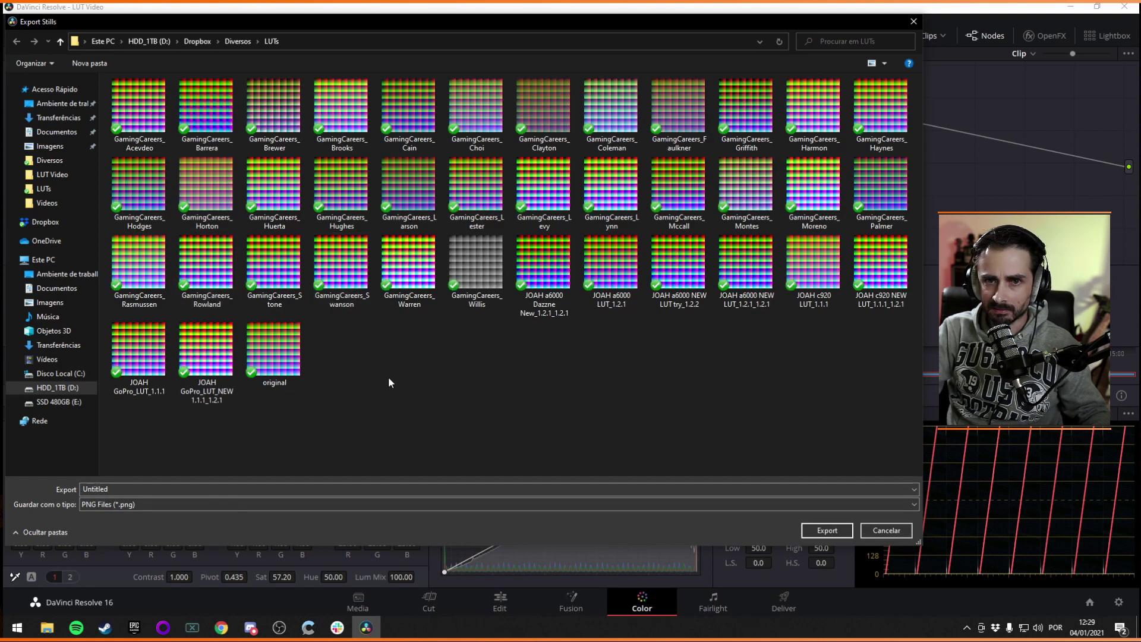
pyautogui.doubleClick(130, 489)
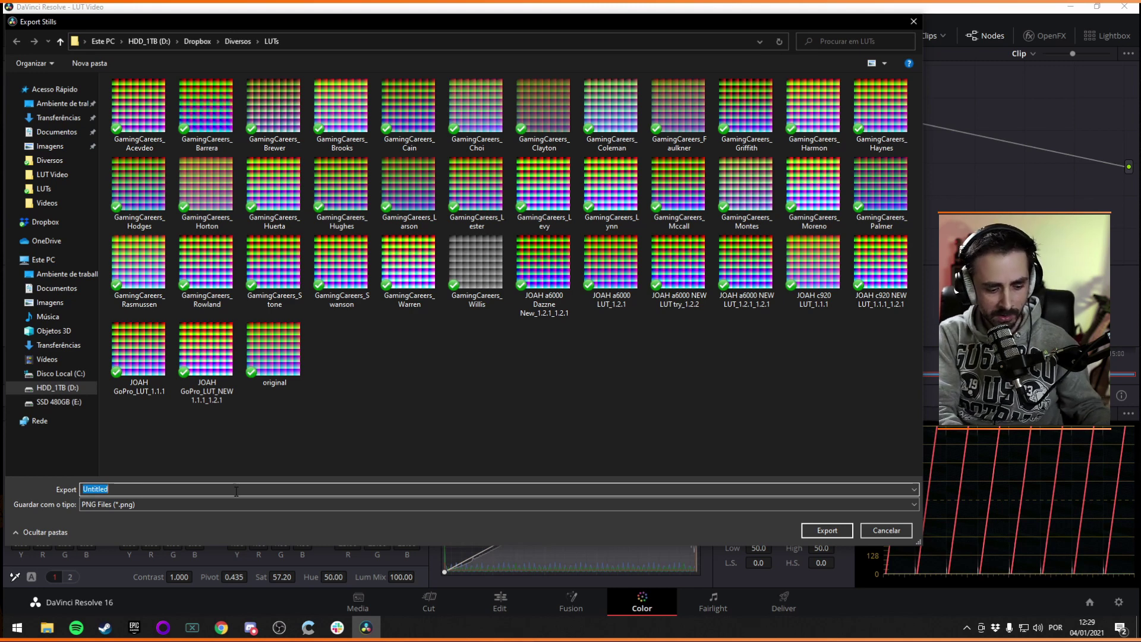
pyautogui.write('LUT for vi')
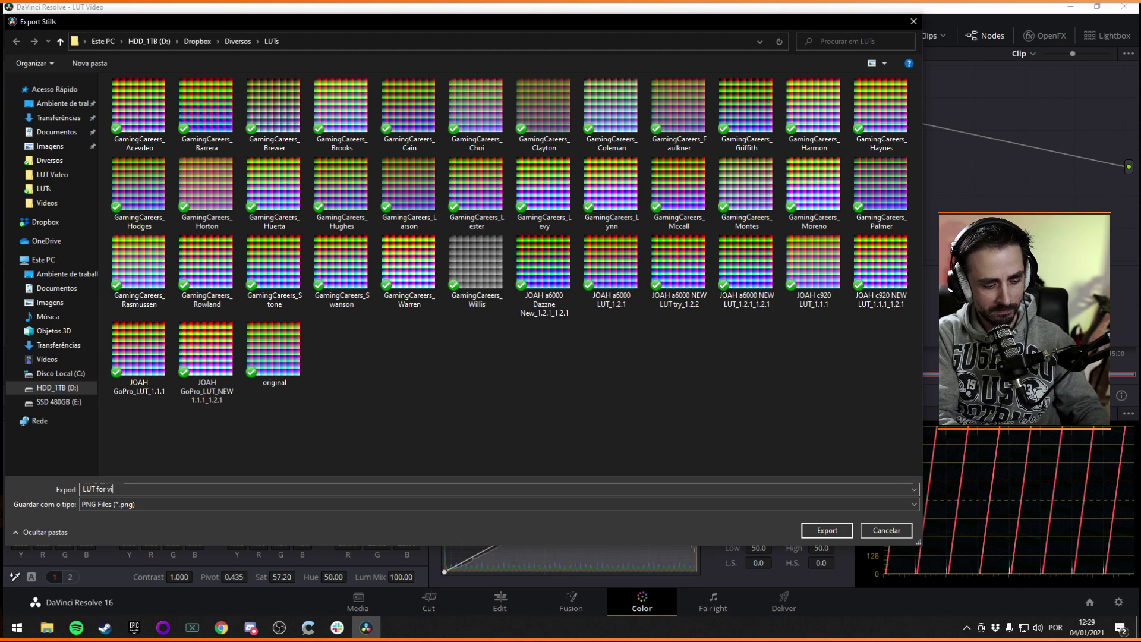
pyautogui.write('deo')
pyautogui.click(824, 529)
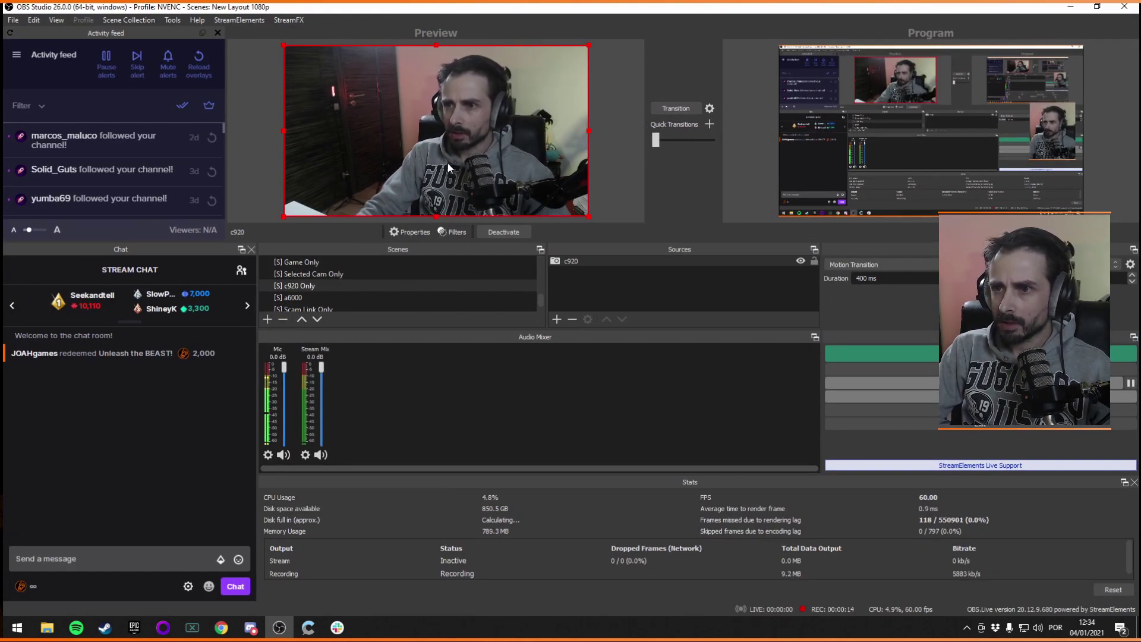
# Add an Apply LUT effect filter named 'adsrfhgadsf' to the c920 webcam source.
pyautogui.rightClick(412, 134)
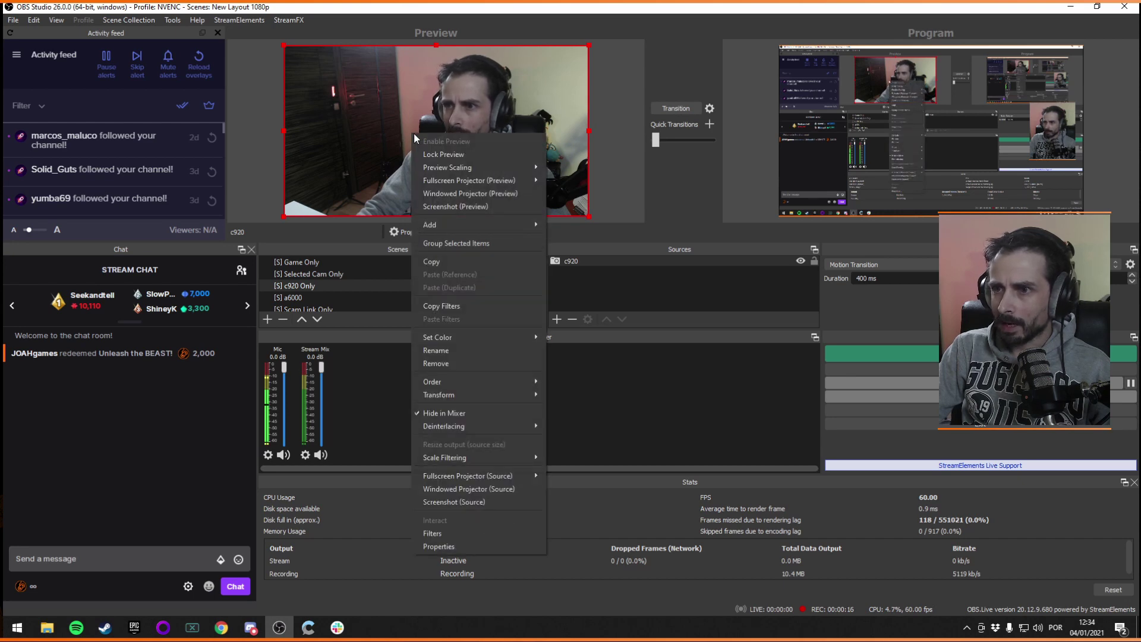
pyautogui.click(461, 533)
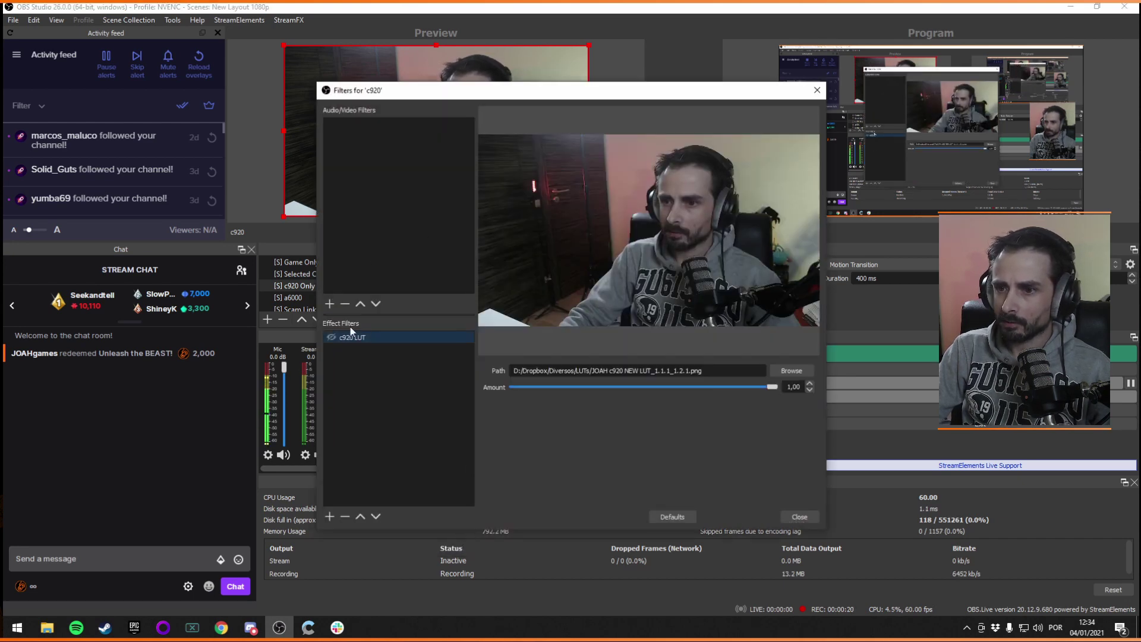
pyautogui.click(329, 516)
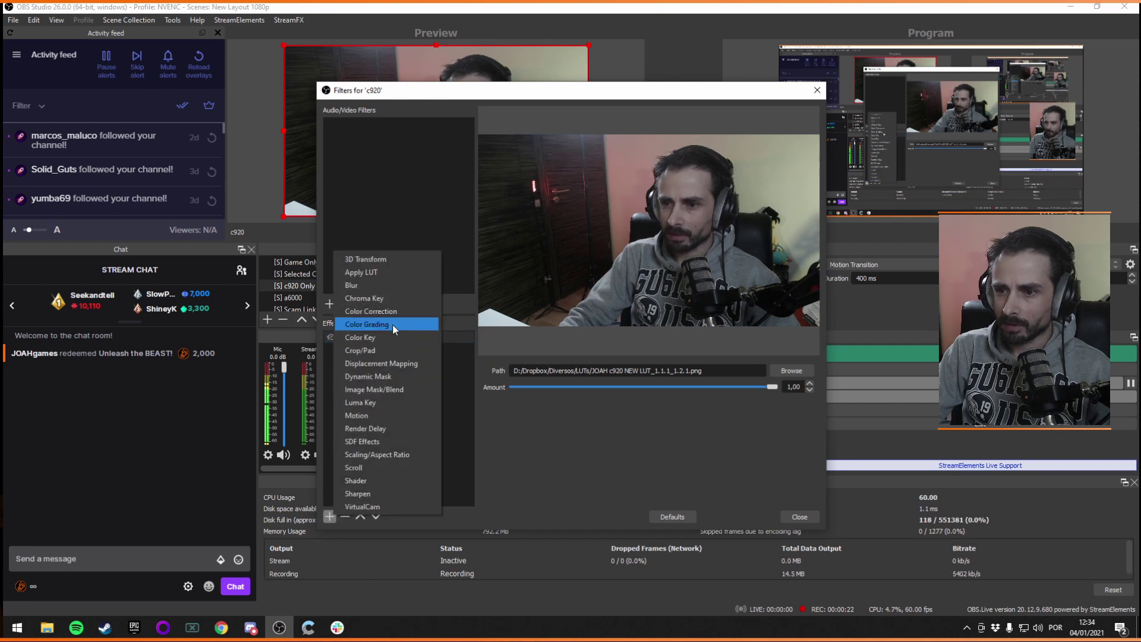
pyautogui.click(383, 272)
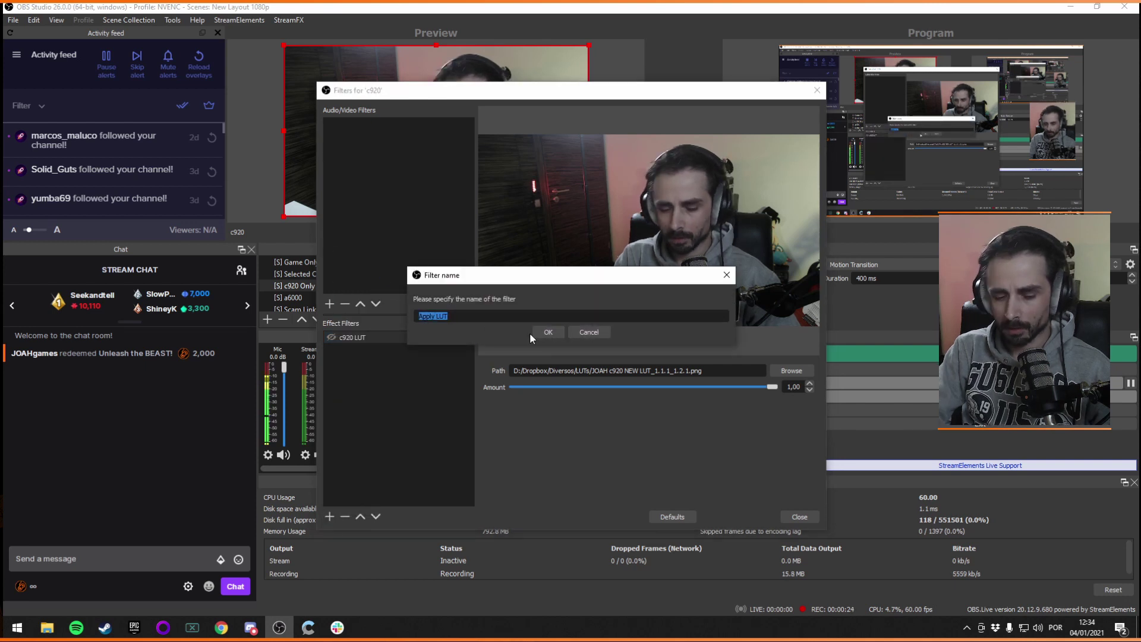
pyautogui.write('adsrfhgadsf')
pyautogui.press('Return')
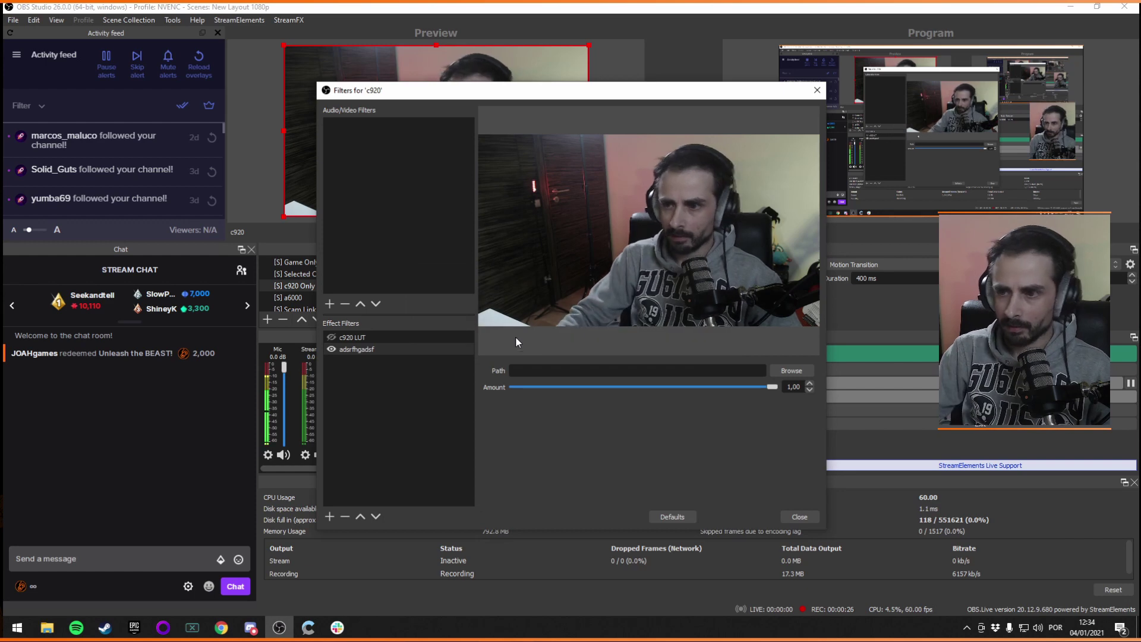
# Load LUT for video_1.2.1.png from the Dropbox LUTs folder into the filter.
pyautogui.click(790, 370)
pyautogui.moveTo(536, 99); pyautogui.dragTo(464, 146)
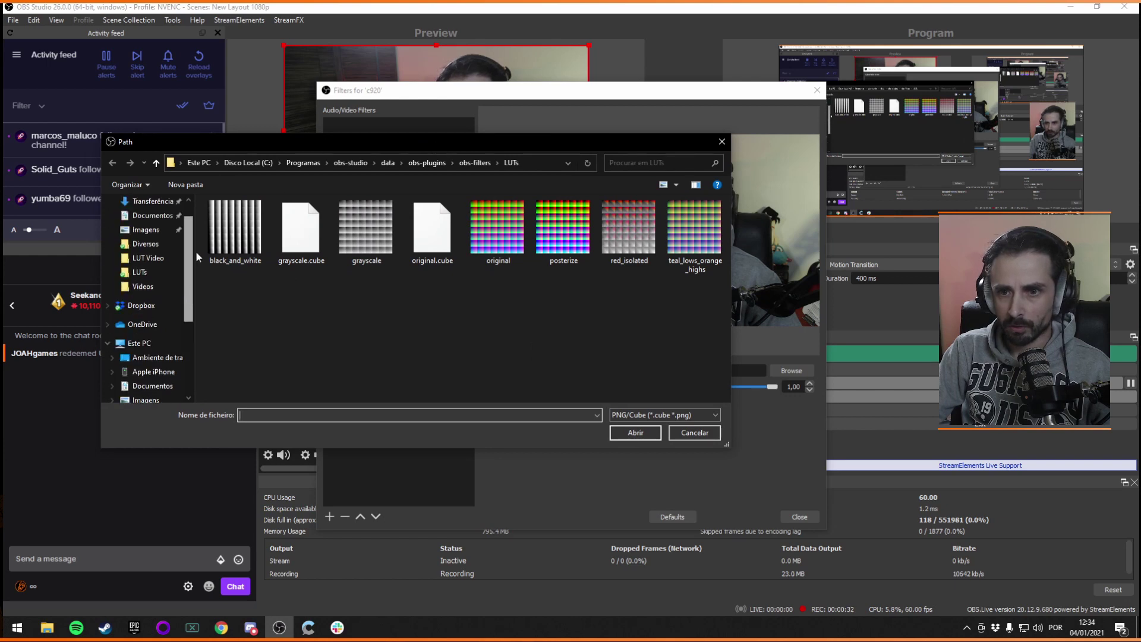
pyautogui.click(139, 309)
pyautogui.scroll(-5, 601, 279)
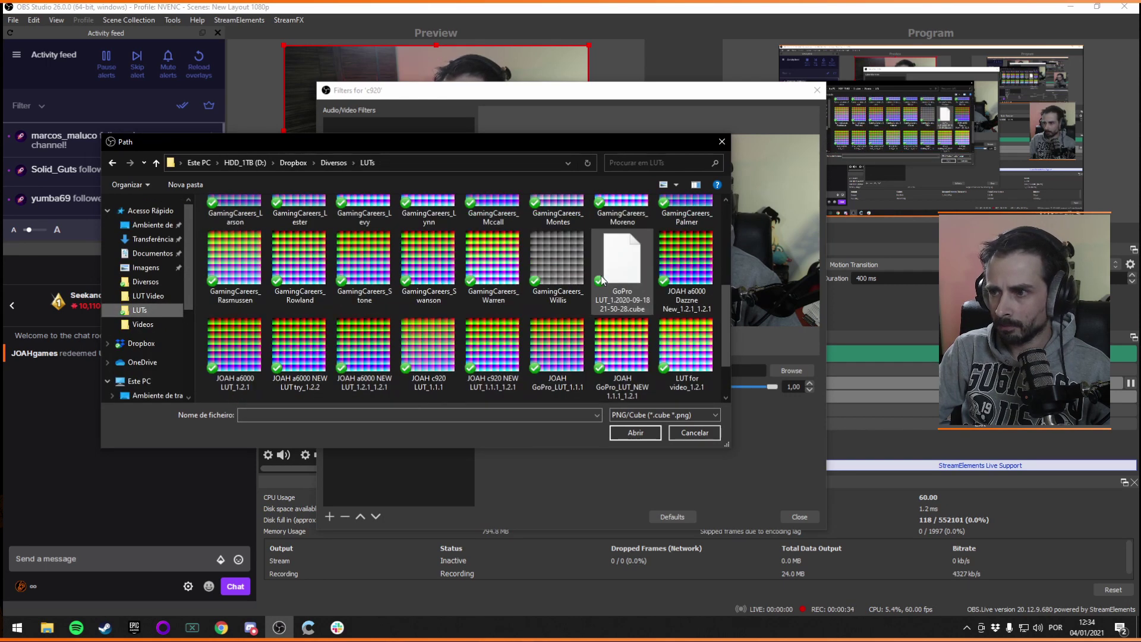
pyautogui.scroll(-1, 601, 280)
pyautogui.click(693, 284)
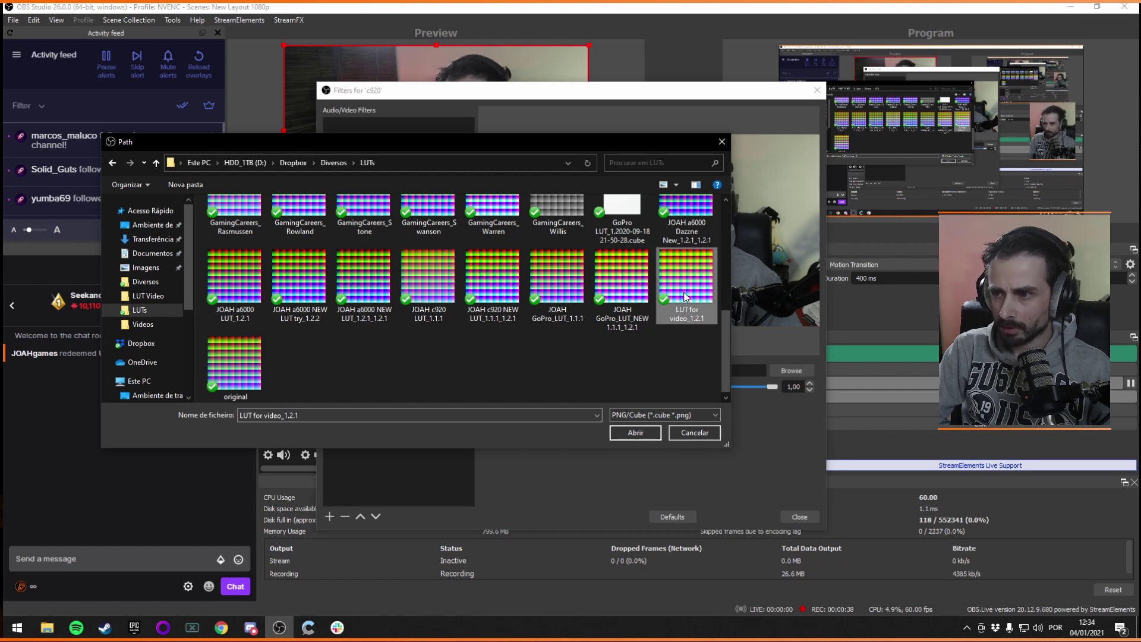
pyautogui.click(635, 432)
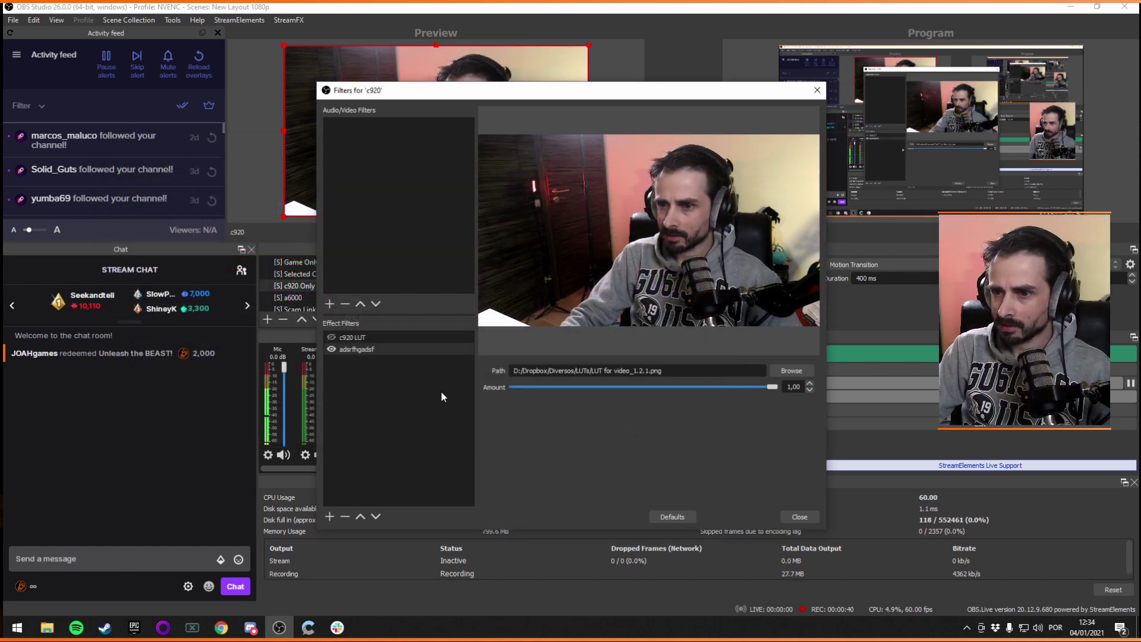
# Toggle the LUT filter off and on to compare, then close the filters window.
pyautogui.click(331, 349)
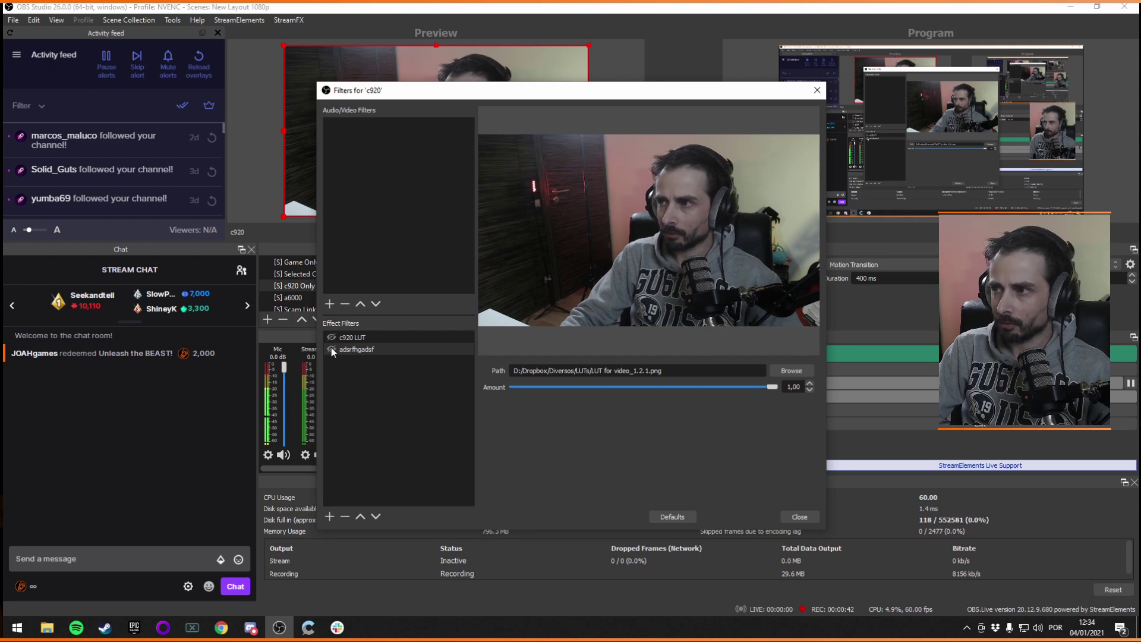
pyautogui.click(331, 349)
pyautogui.moveTo(604, 92); pyautogui.dragTo(800, 106)
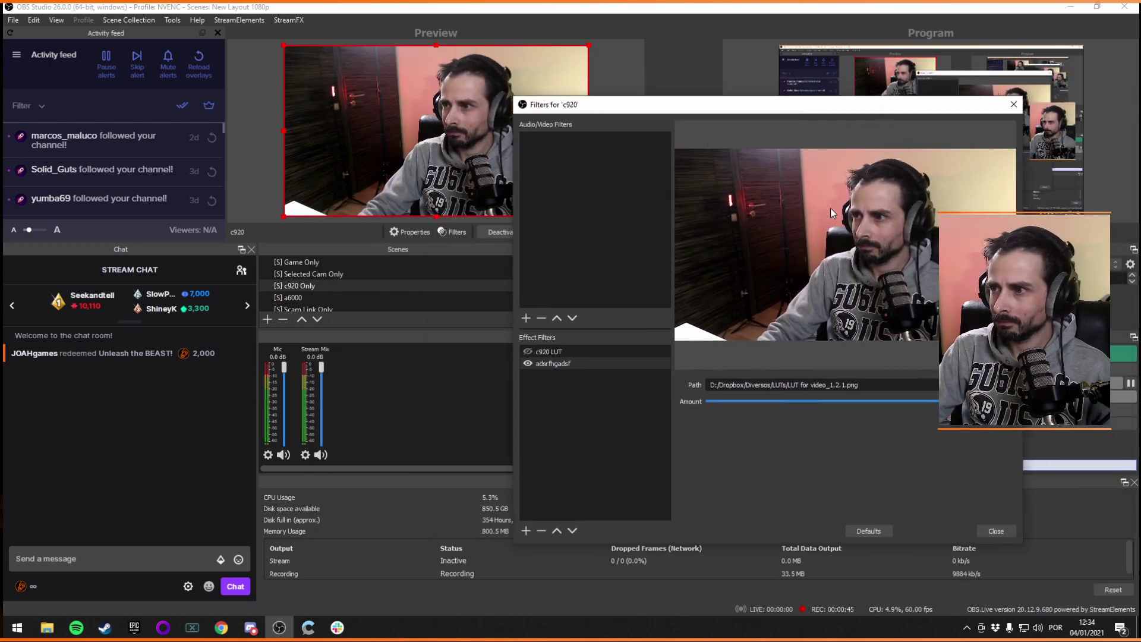
pyautogui.click(995, 530)
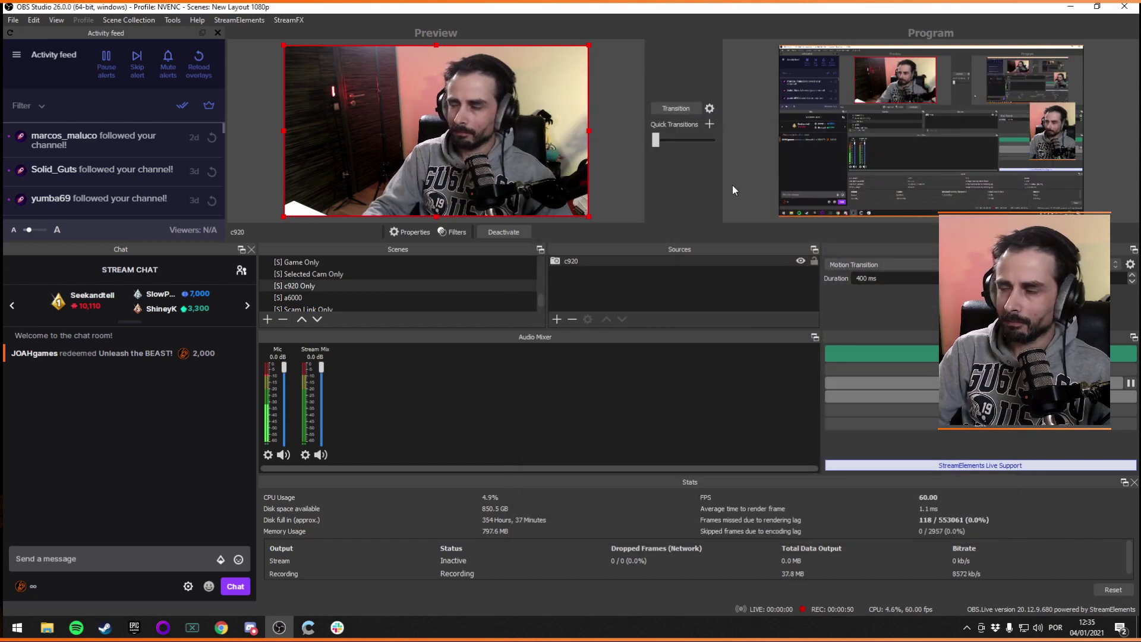